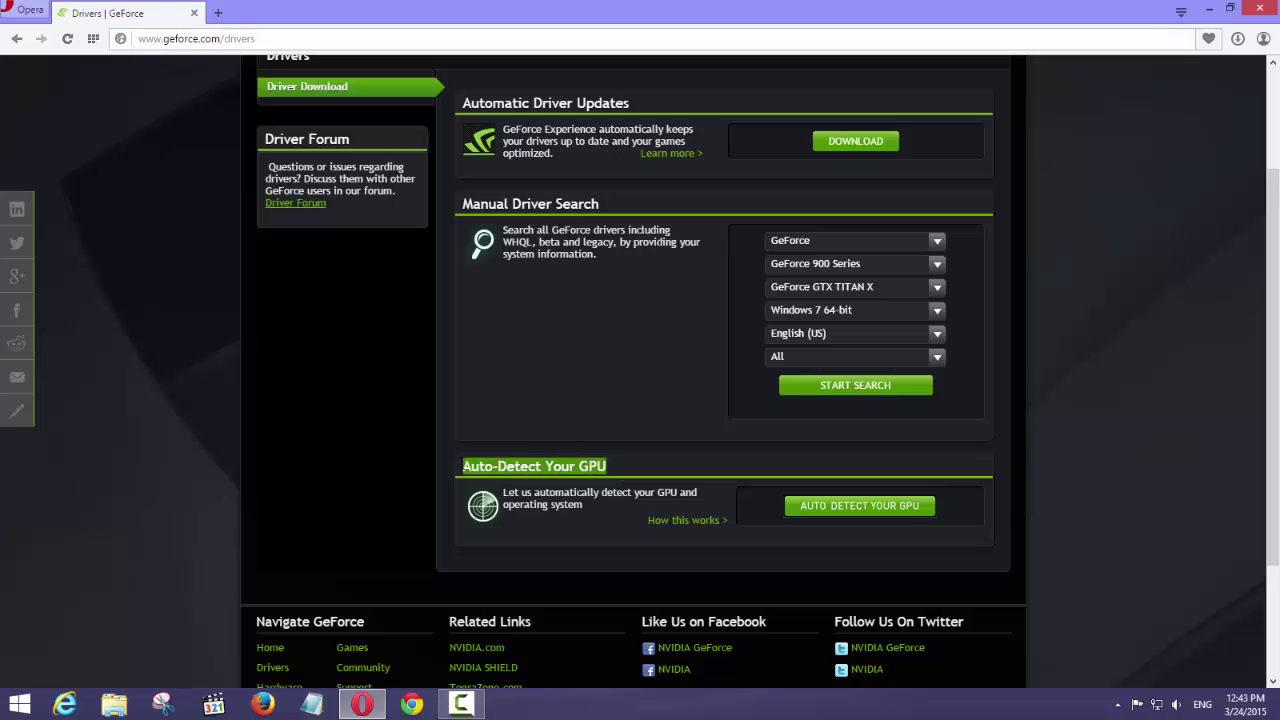
pyautogui.click(462, 469)
pyautogui.click(362, 704)
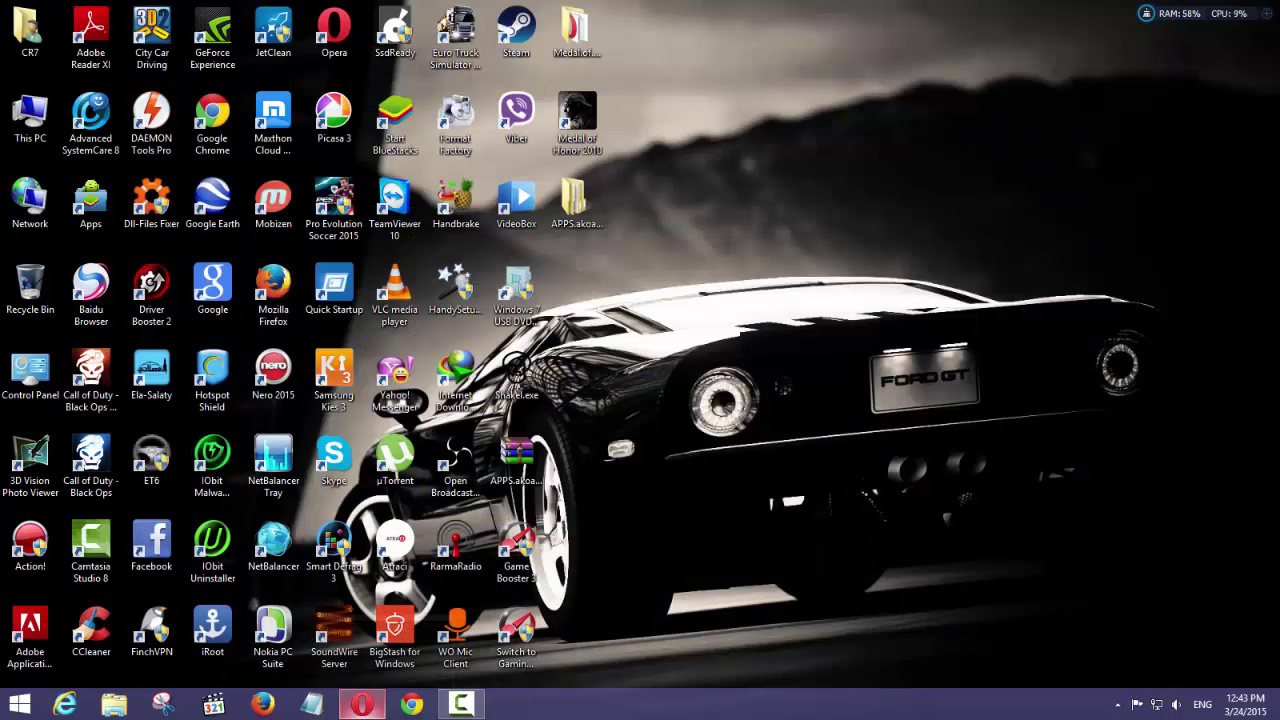
pyautogui.click(362, 704)
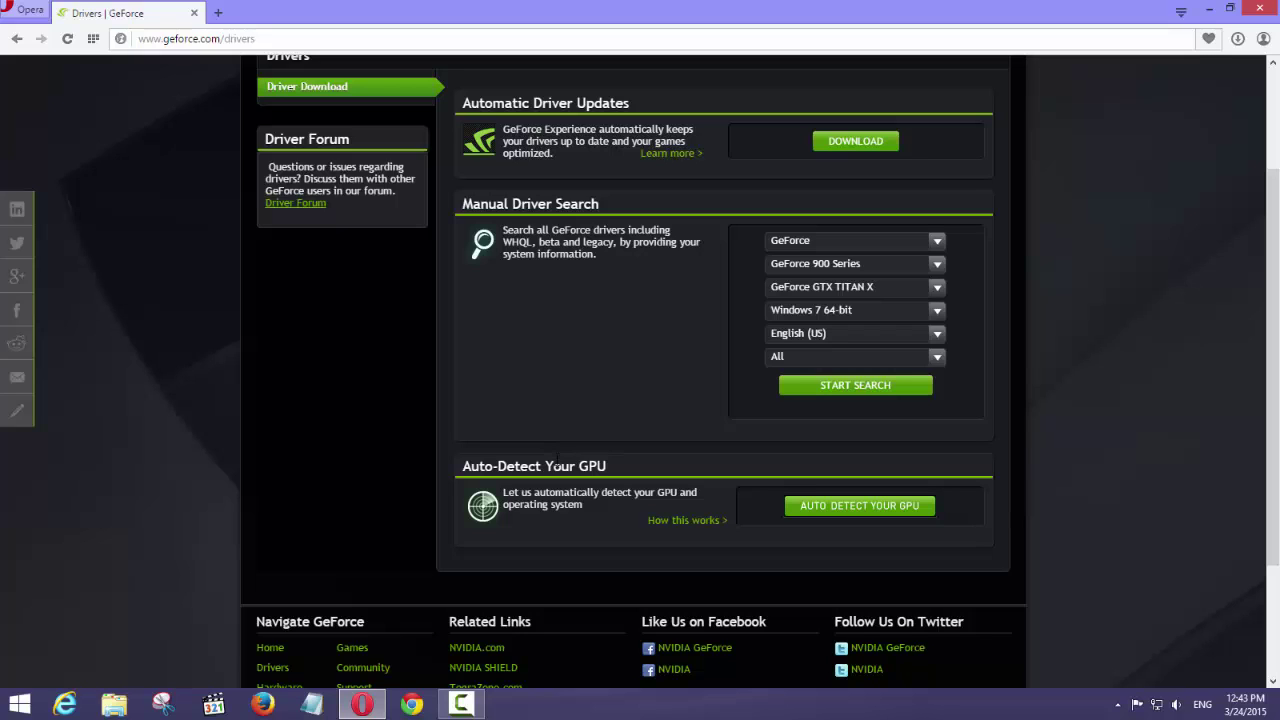
pyautogui.doubleClick(556, 466)
pyautogui.click(556, 466)
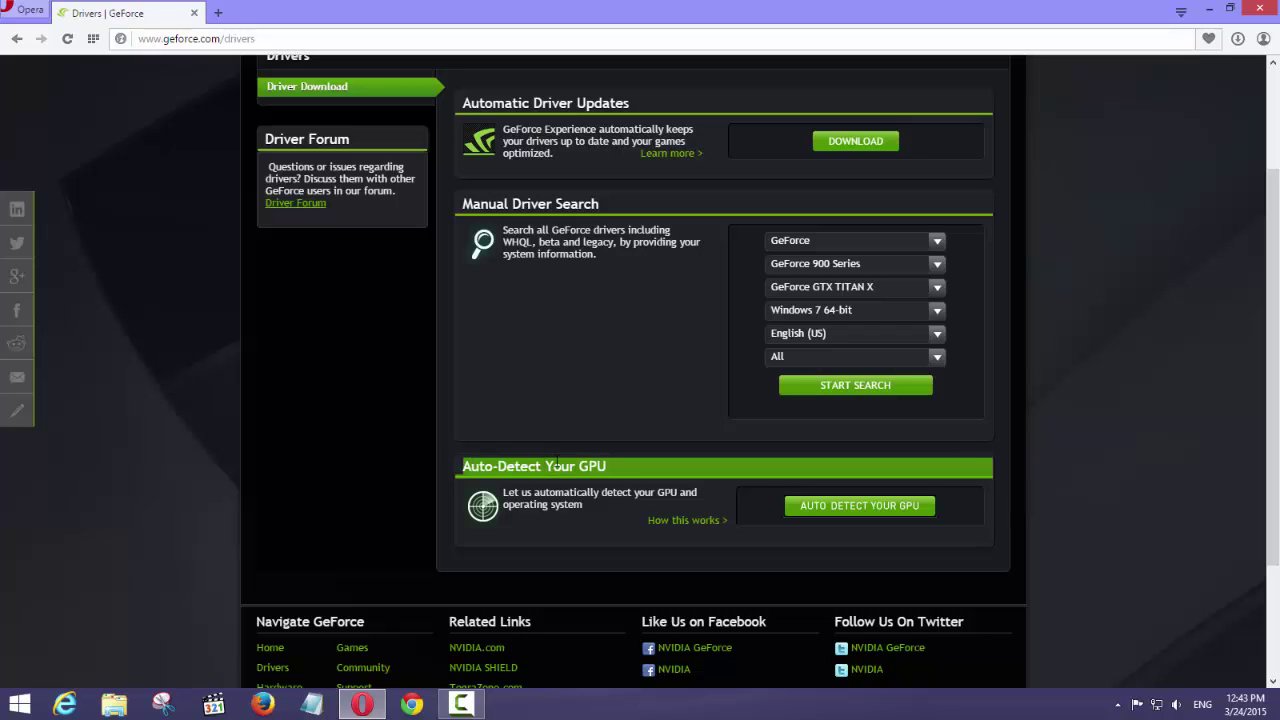
pyautogui.click(556, 466)
# Examine the product type and product series options available in the Manual Driver Search form without changing the selections.
pyautogui.scroll(1, 569, 389)
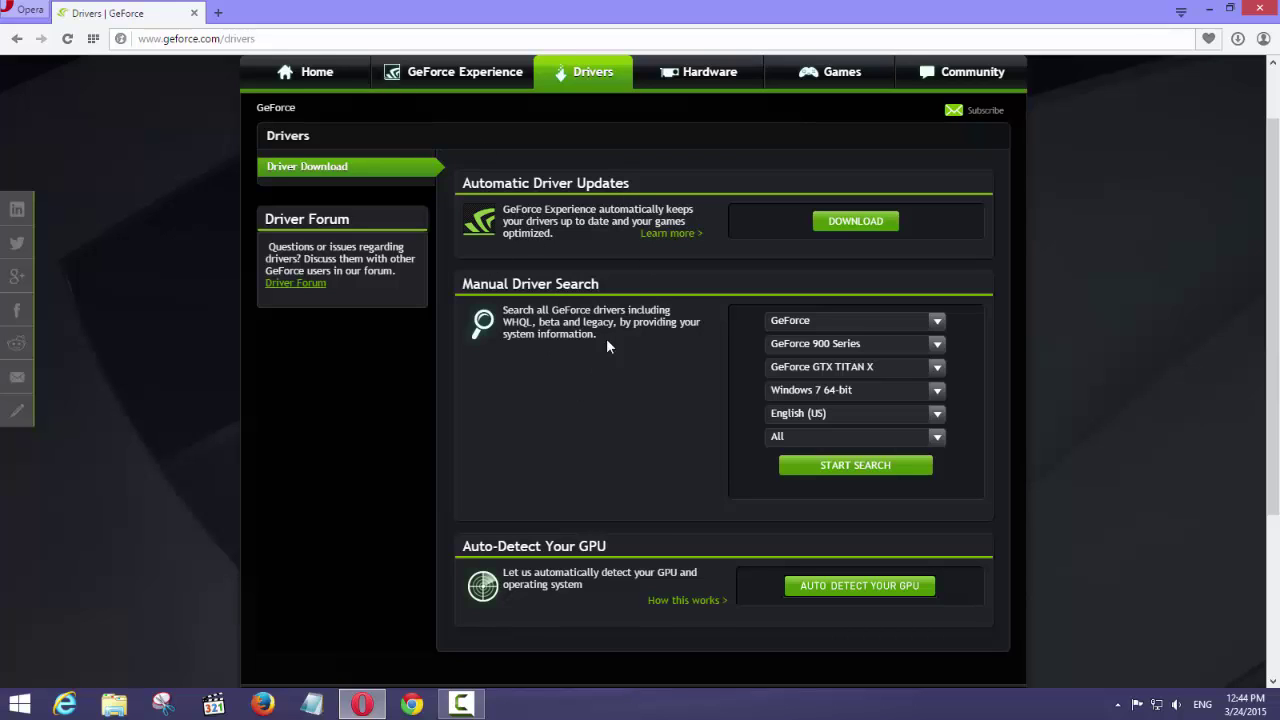
pyautogui.click(937, 322)
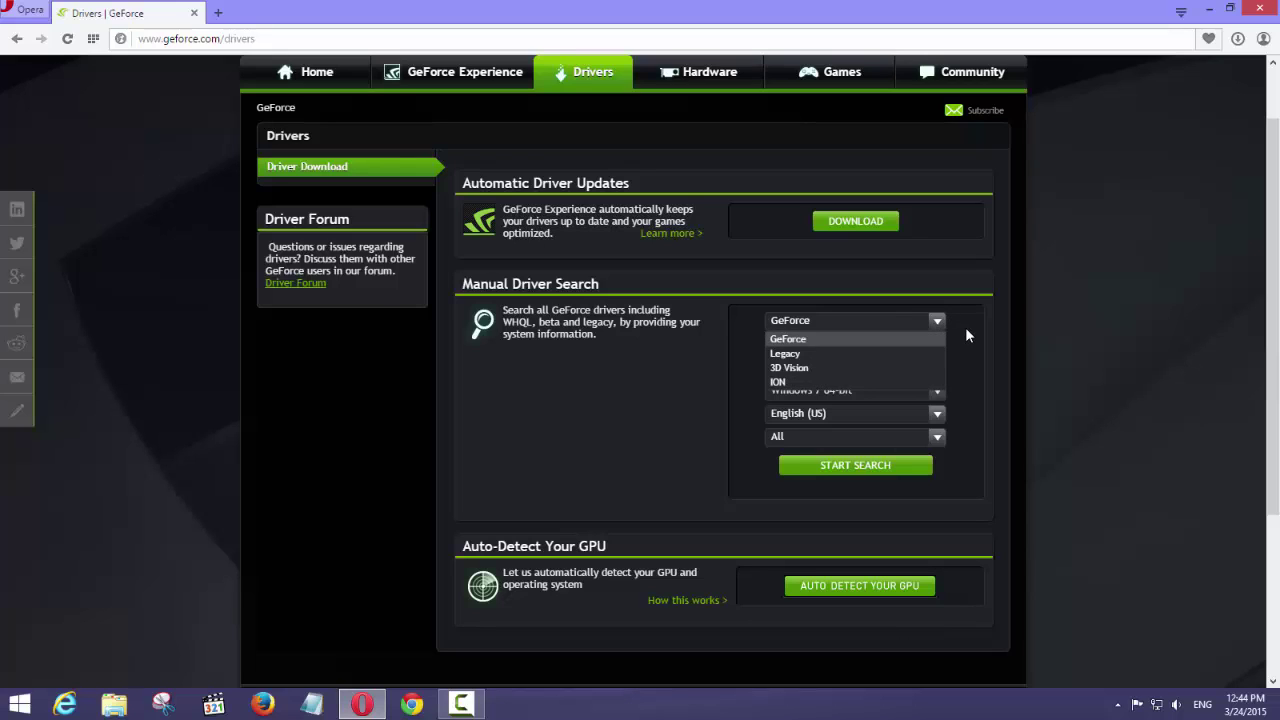
pyautogui.click(967, 335)
pyautogui.click(937, 322)
pyautogui.click(943, 327)
pyautogui.click(943, 327)
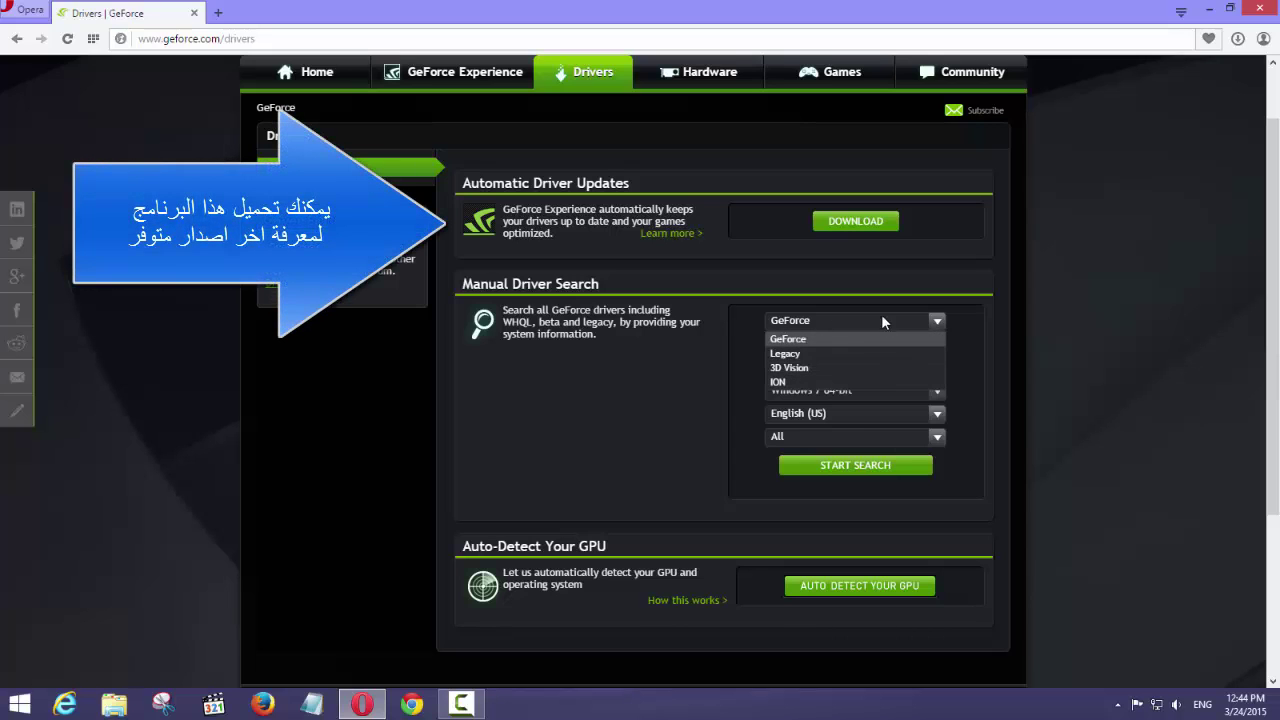
pyautogui.click(981, 362)
pyautogui.click(935, 344)
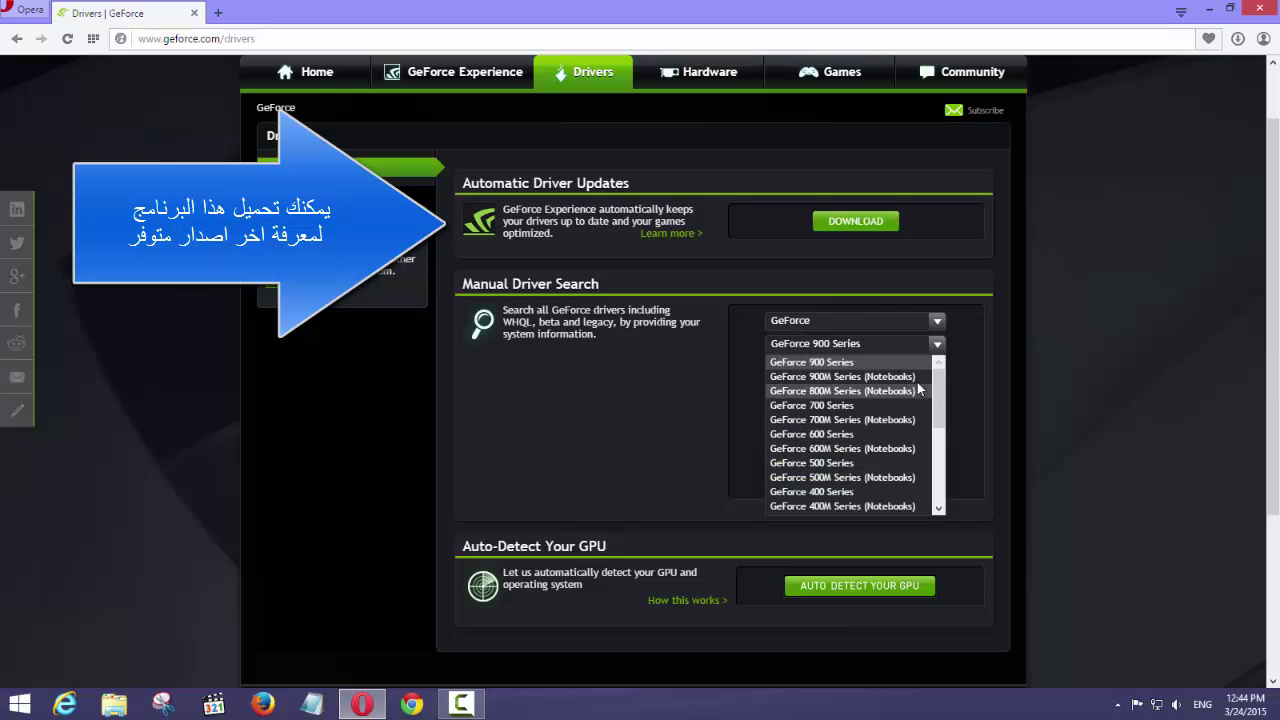
pyautogui.click(972, 367)
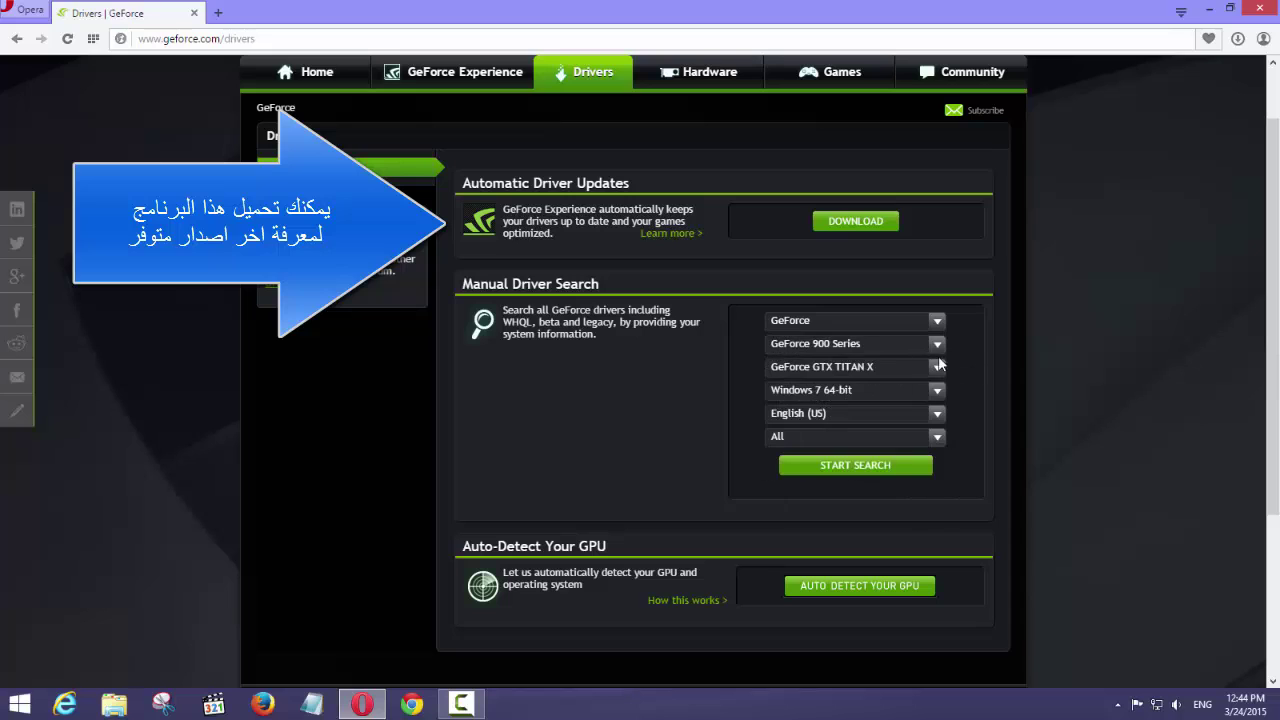
pyautogui.click(902, 342)
pyautogui.click(966, 371)
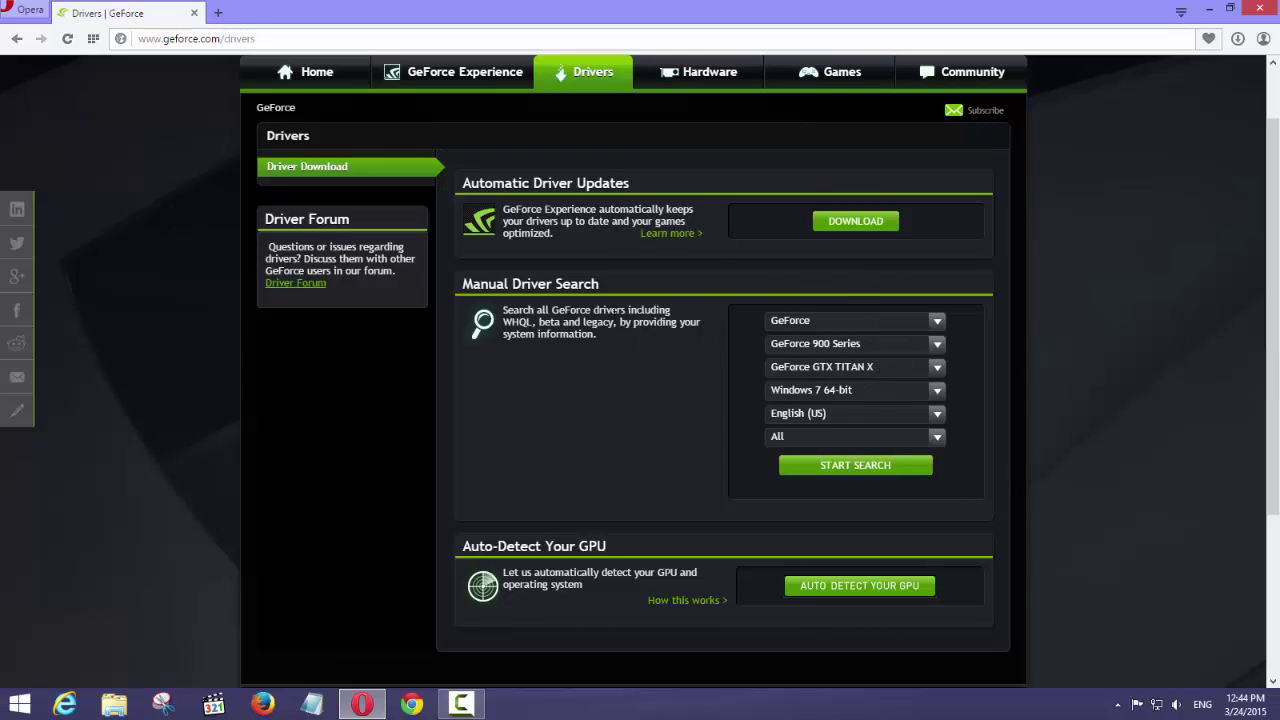
# Auto-detect the installed GPU and compare its current driver version with the latest available one.
pyautogui.scroll(-2, 577, 397)
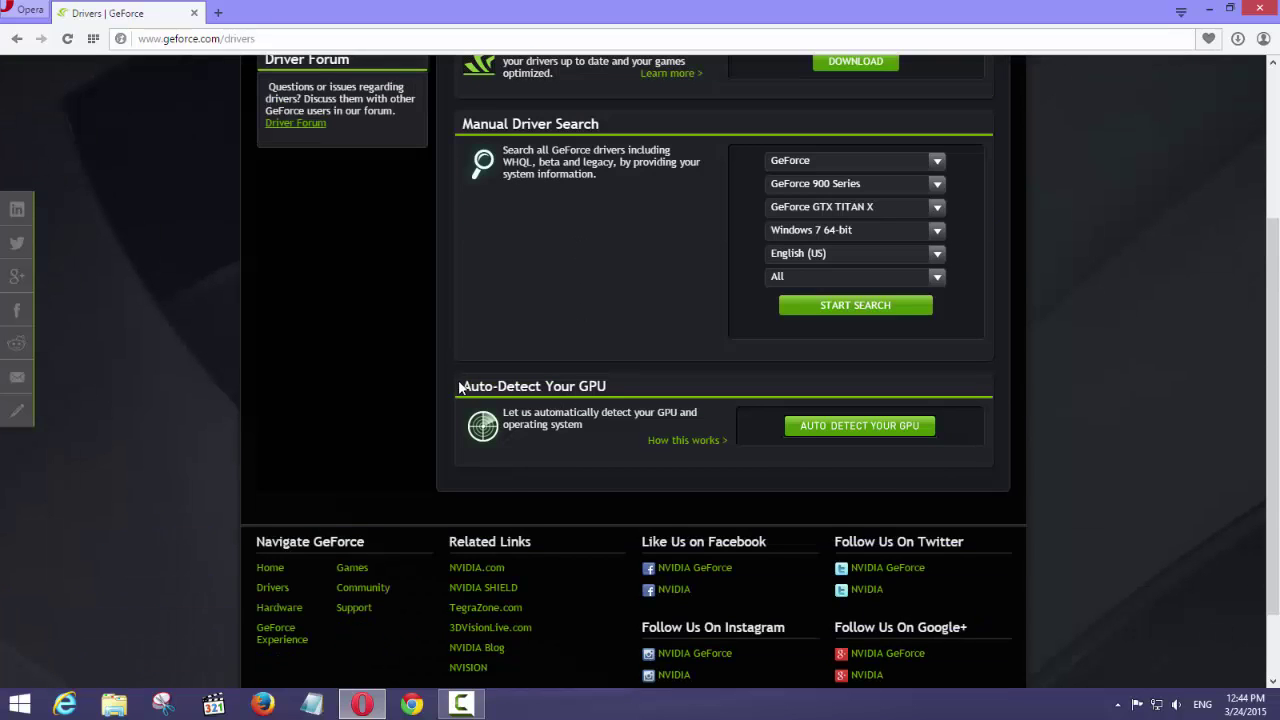
pyautogui.moveTo(460, 387); pyautogui.dragTo(606, 387)
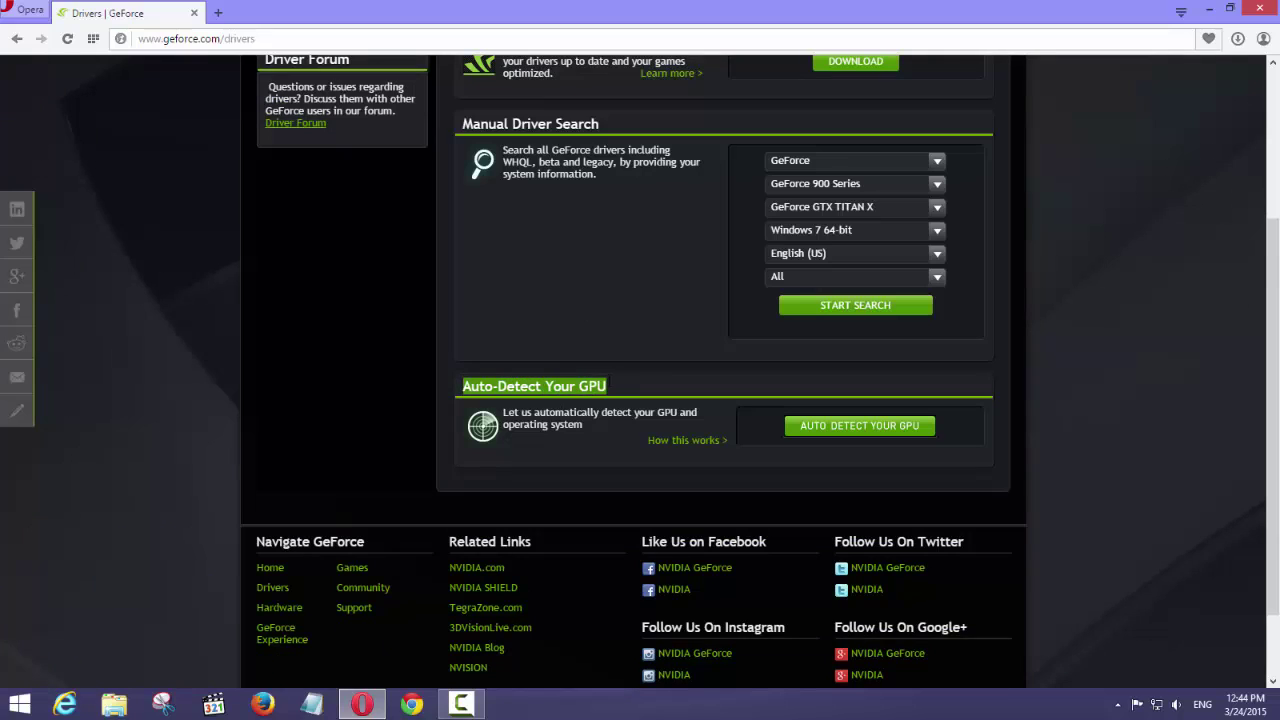
pyautogui.click(635, 393)
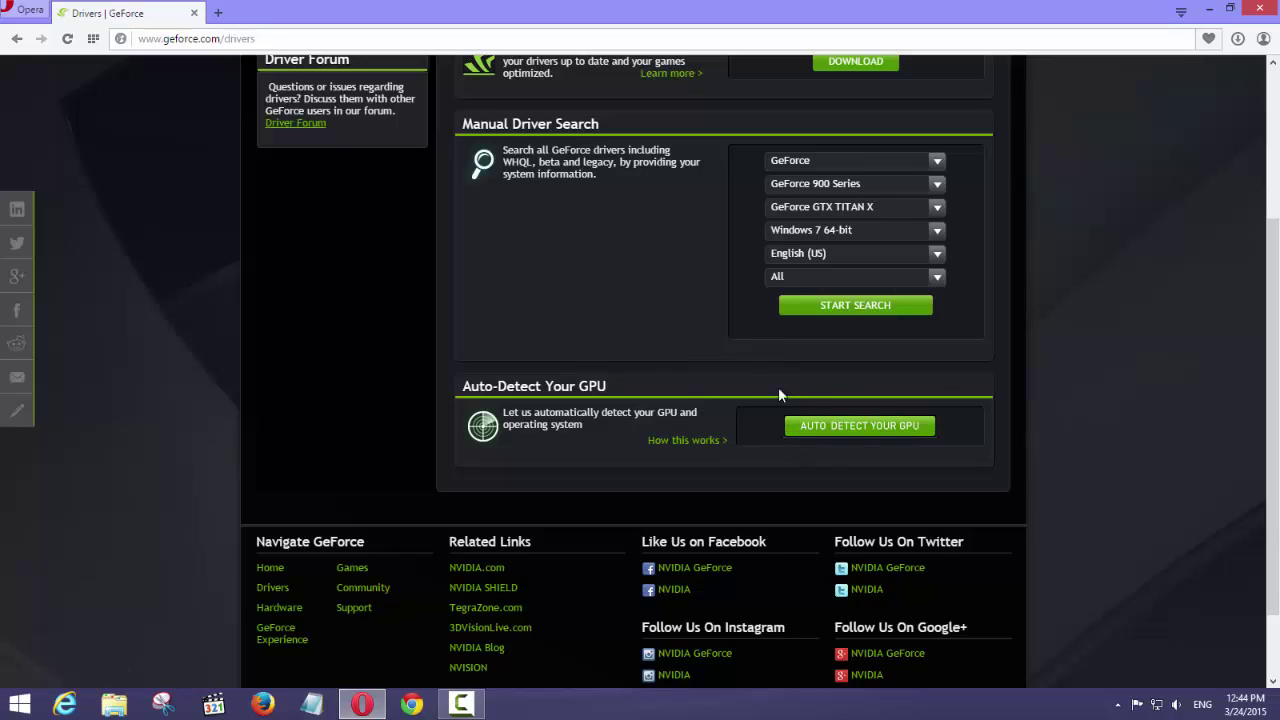
pyautogui.click(862, 427)
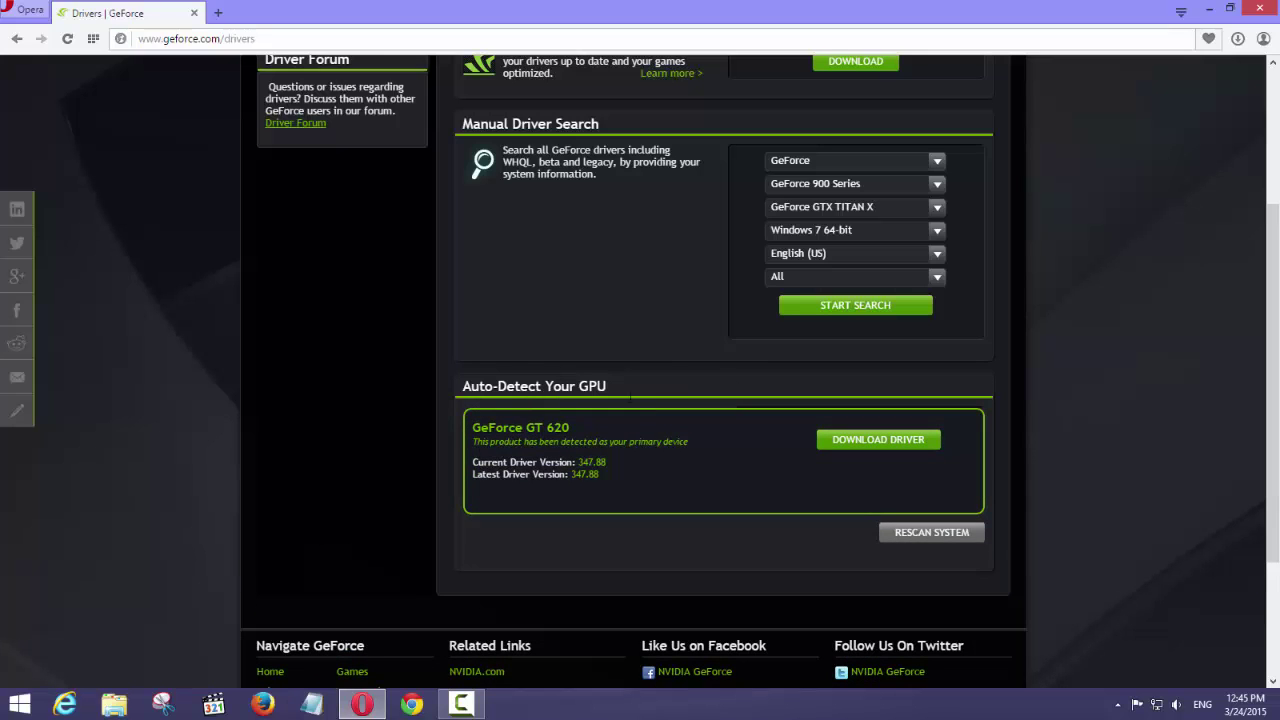
pyautogui.moveTo(640, 426)
pyautogui.mouseDown()
pyautogui.moveTo(478, 432)
pyautogui.moveTo(631, 426)
pyautogui.mouseUp()
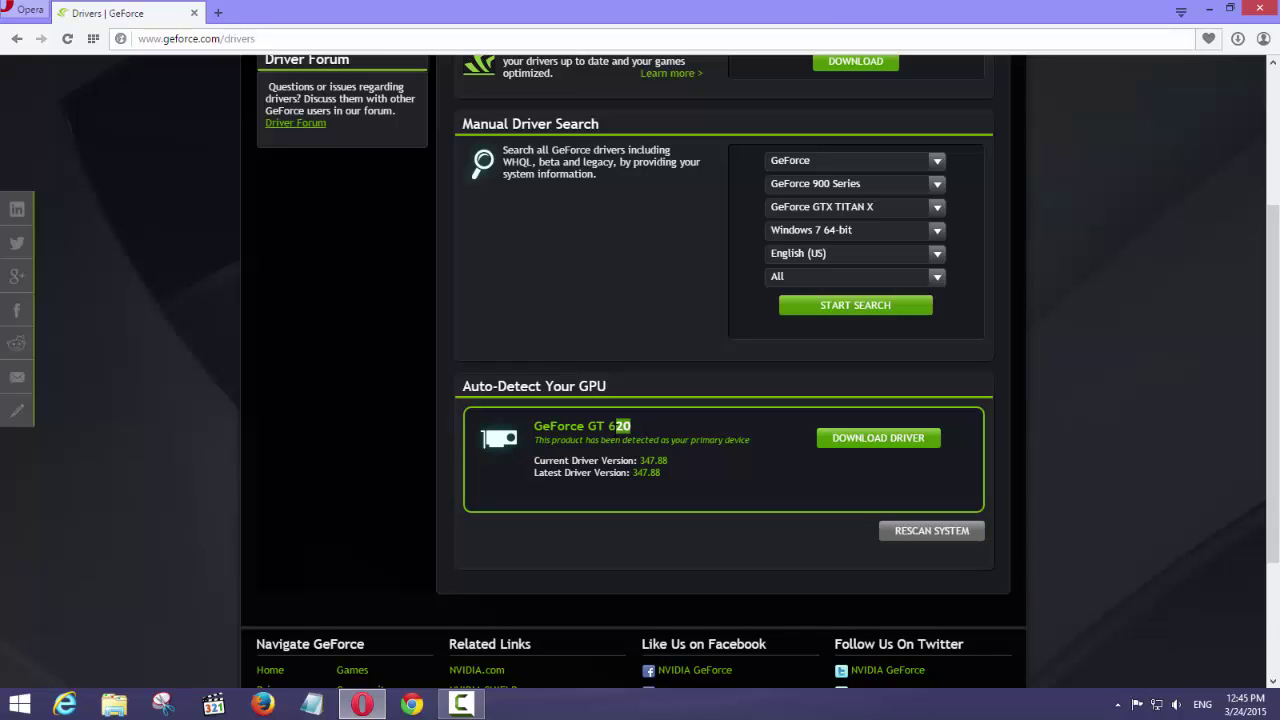
pyautogui.moveTo(534, 460); pyautogui.dragTo(806, 461)
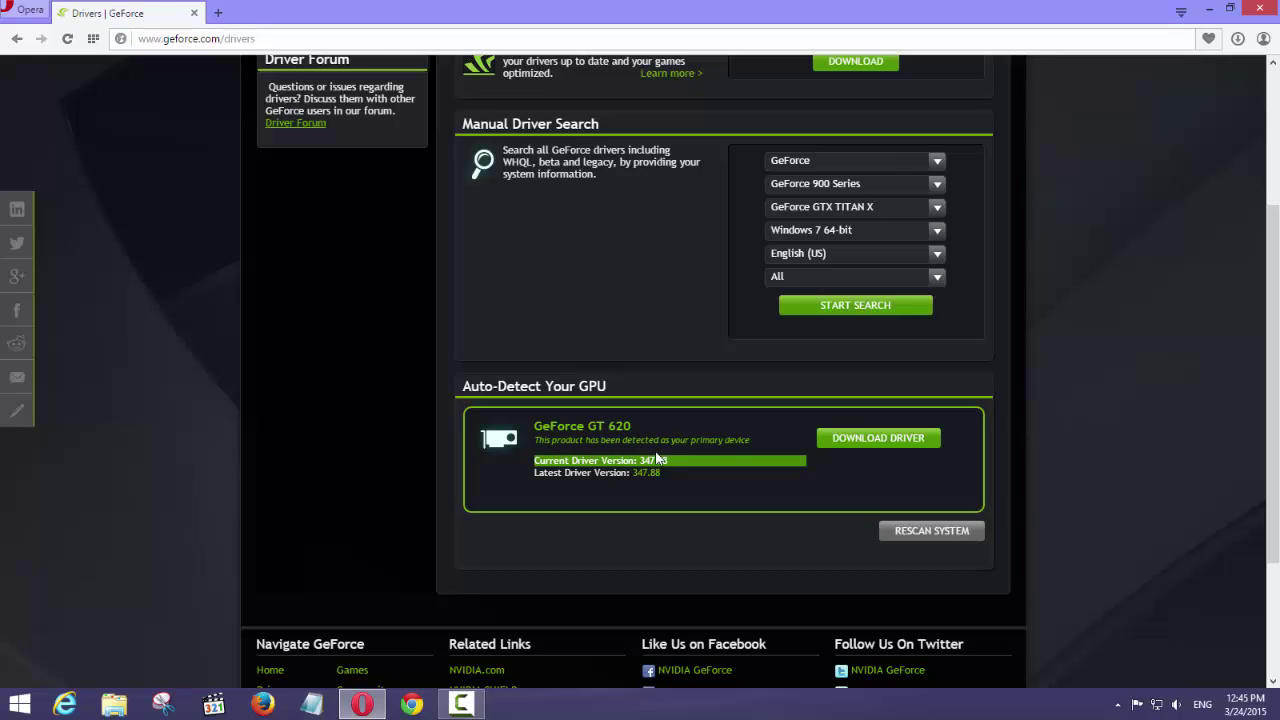
pyautogui.tripleClick(587, 472)
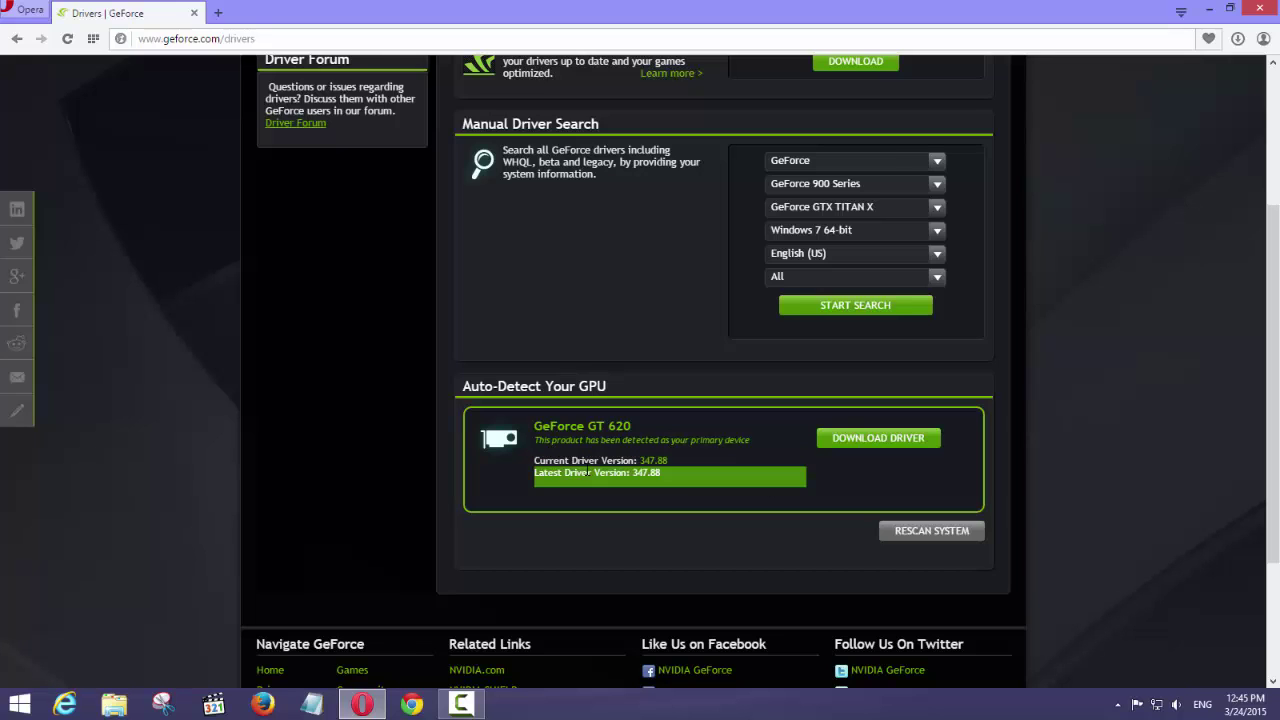
pyautogui.click(677, 474)
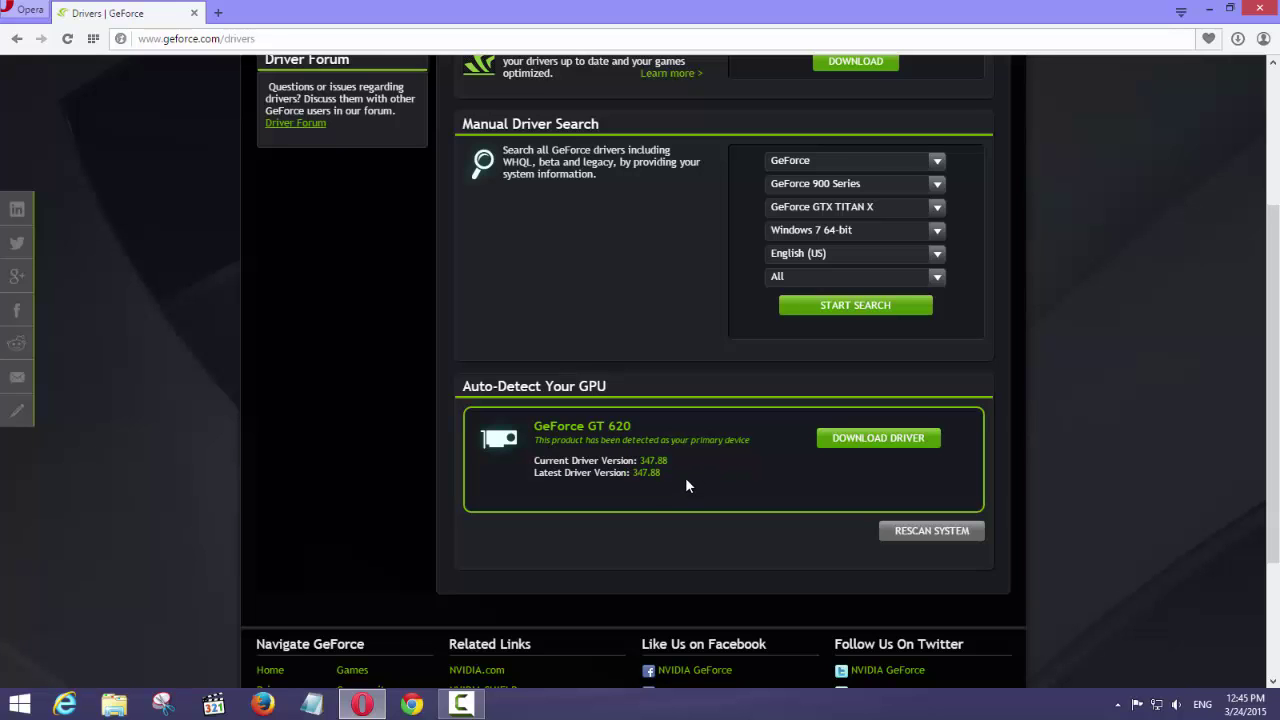
# Request the driver download for the detected GPU, accepting the license terms, and cancel the file transfer.
pyautogui.click(860, 442)
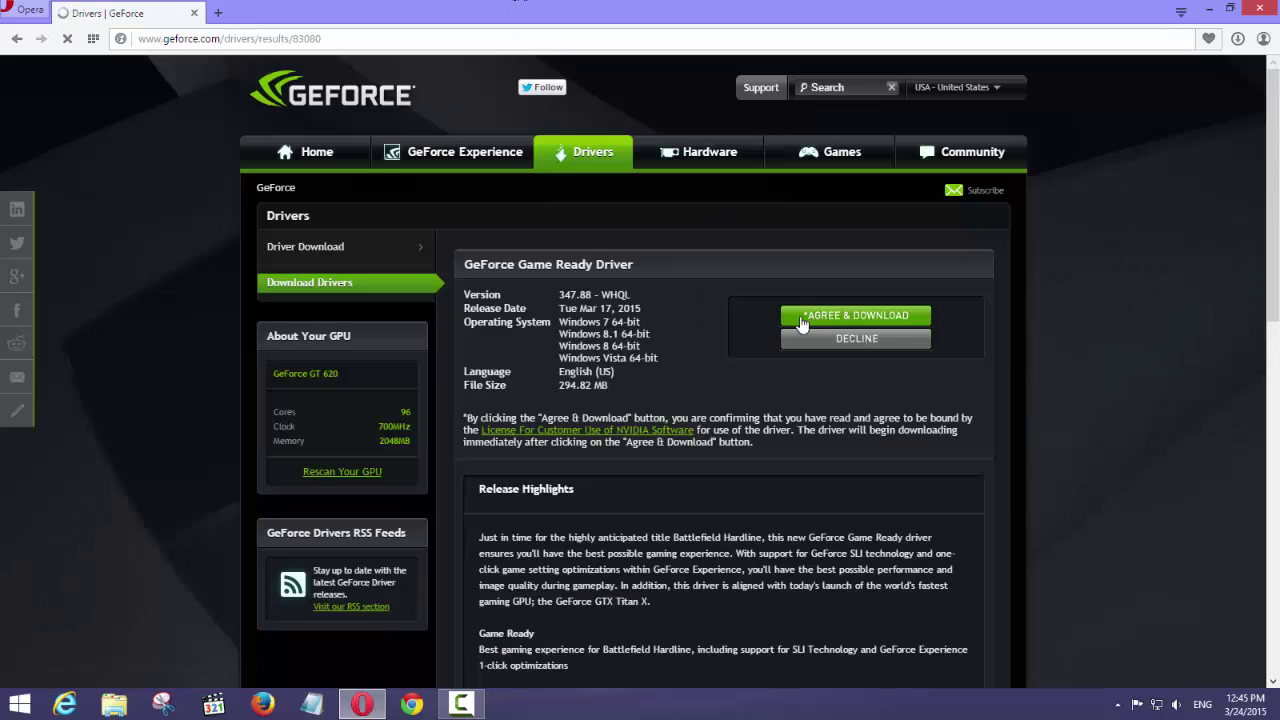
pyautogui.click(852, 316)
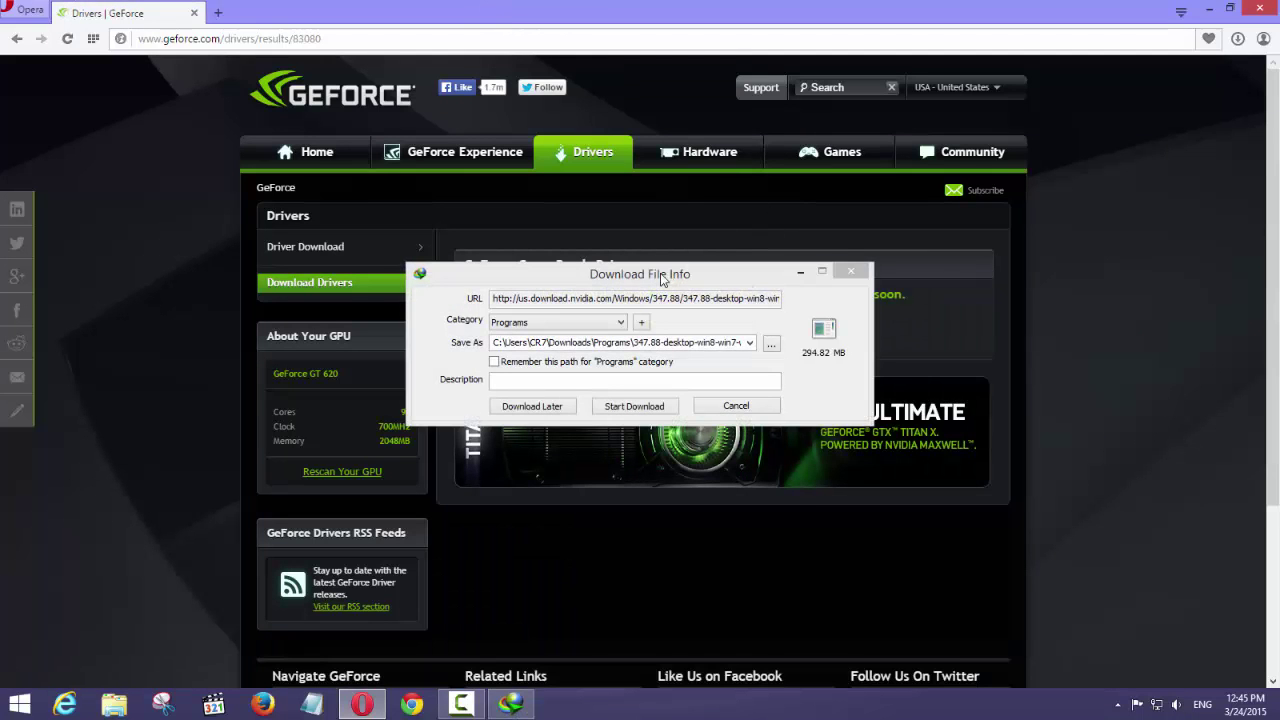
pyautogui.moveTo(661, 279); pyautogui.dragTo(633, 301)
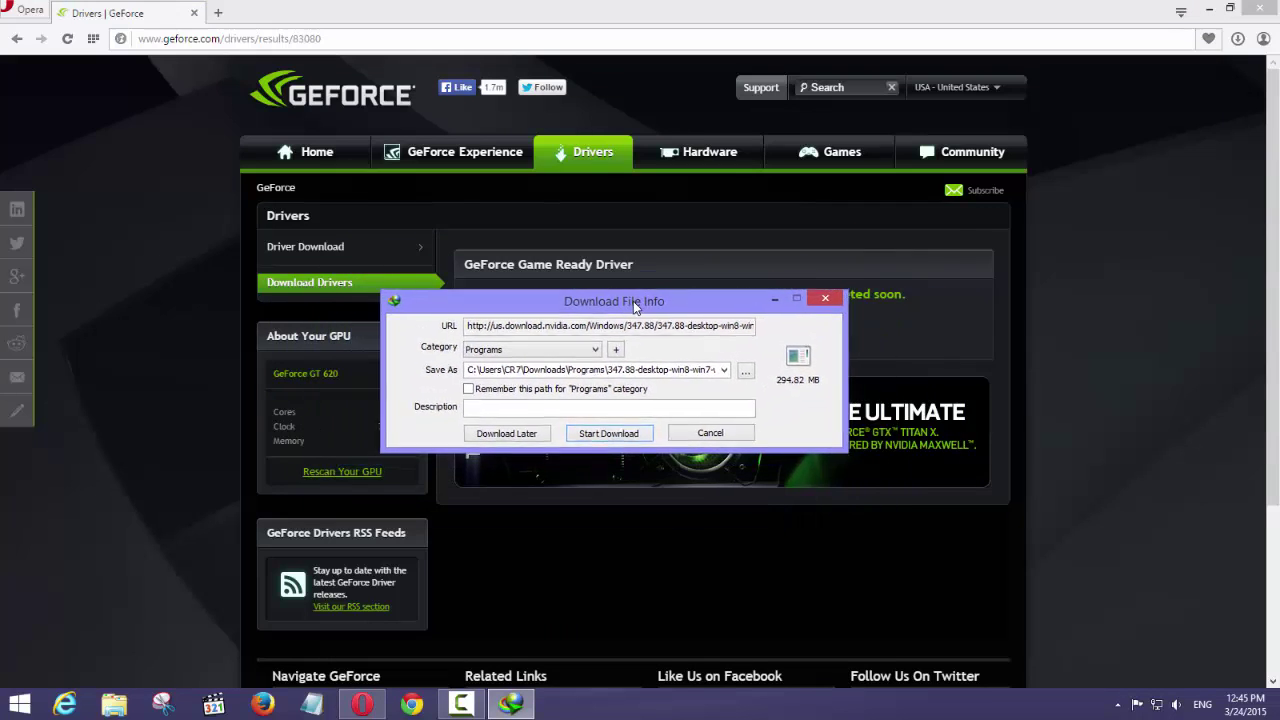
pyautogui.click(714, 437)
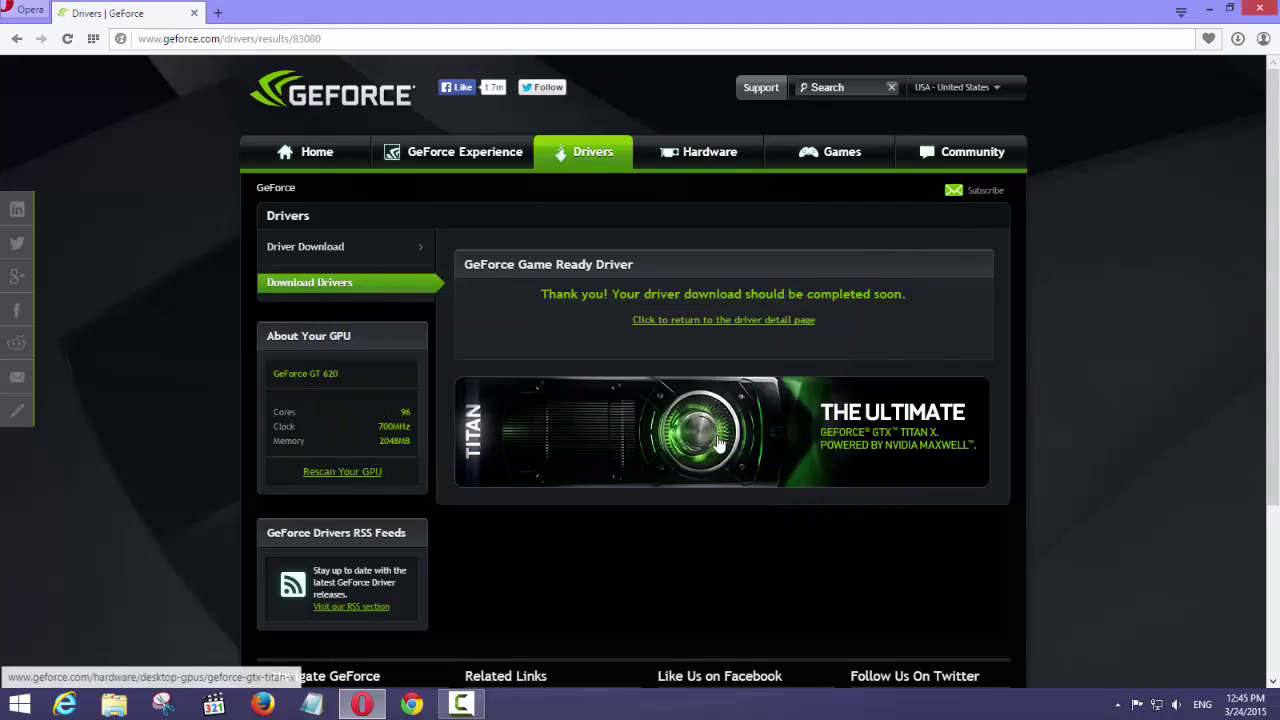
# Minimize the browser and open the NVIDIA Control Panel from the desktop.
pyautogui.click(1209, 8)
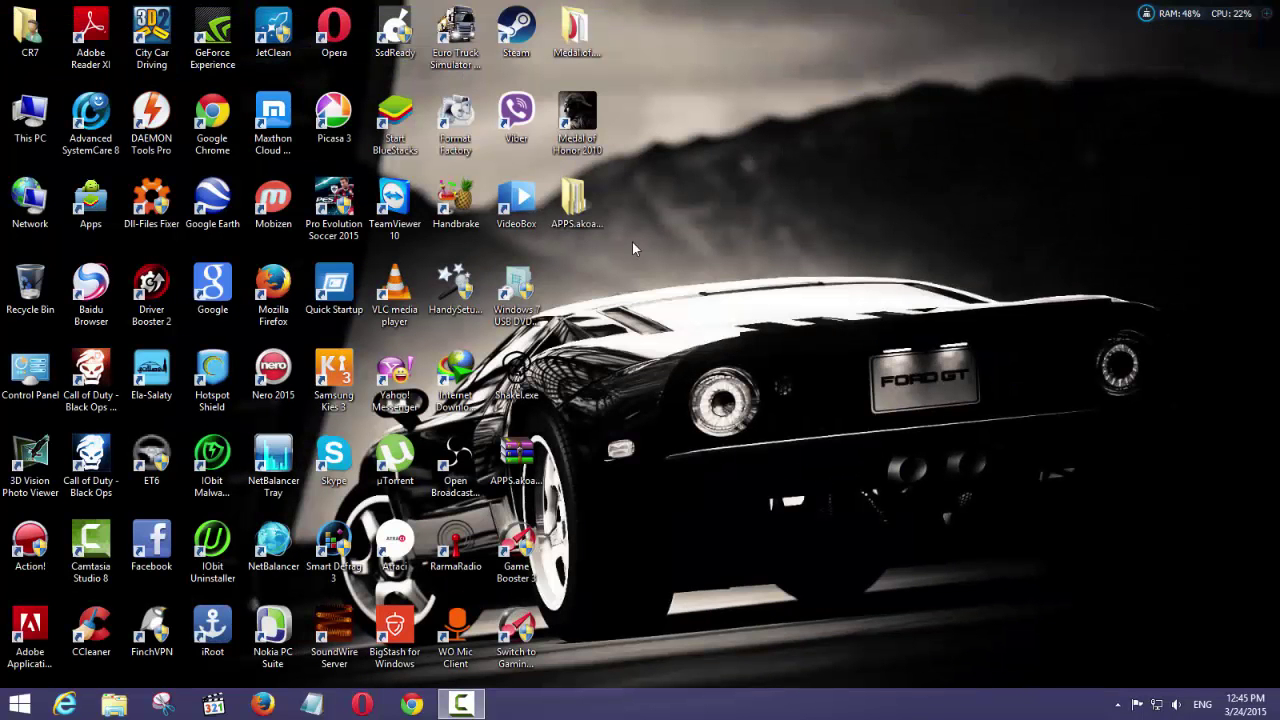
pyautogui.rightClick(555, 348)
pyautogui.click(600, 386)
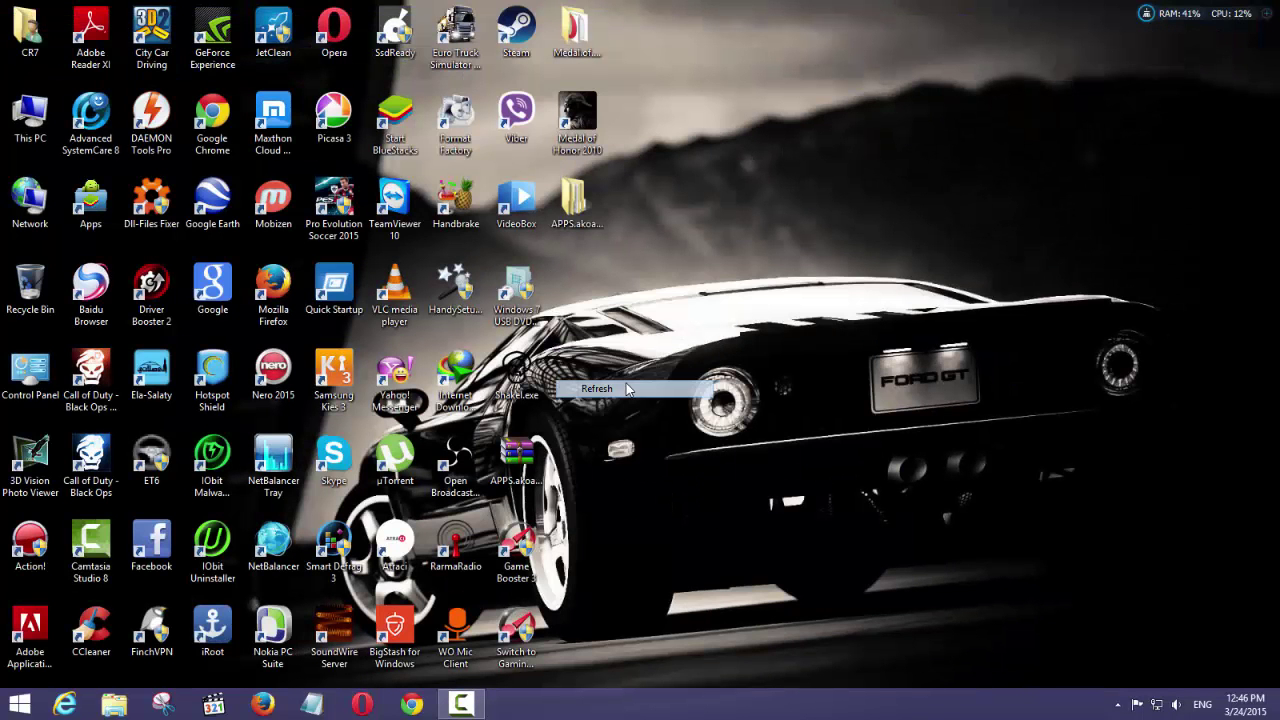
pyautogui.rightClick(522, 348)
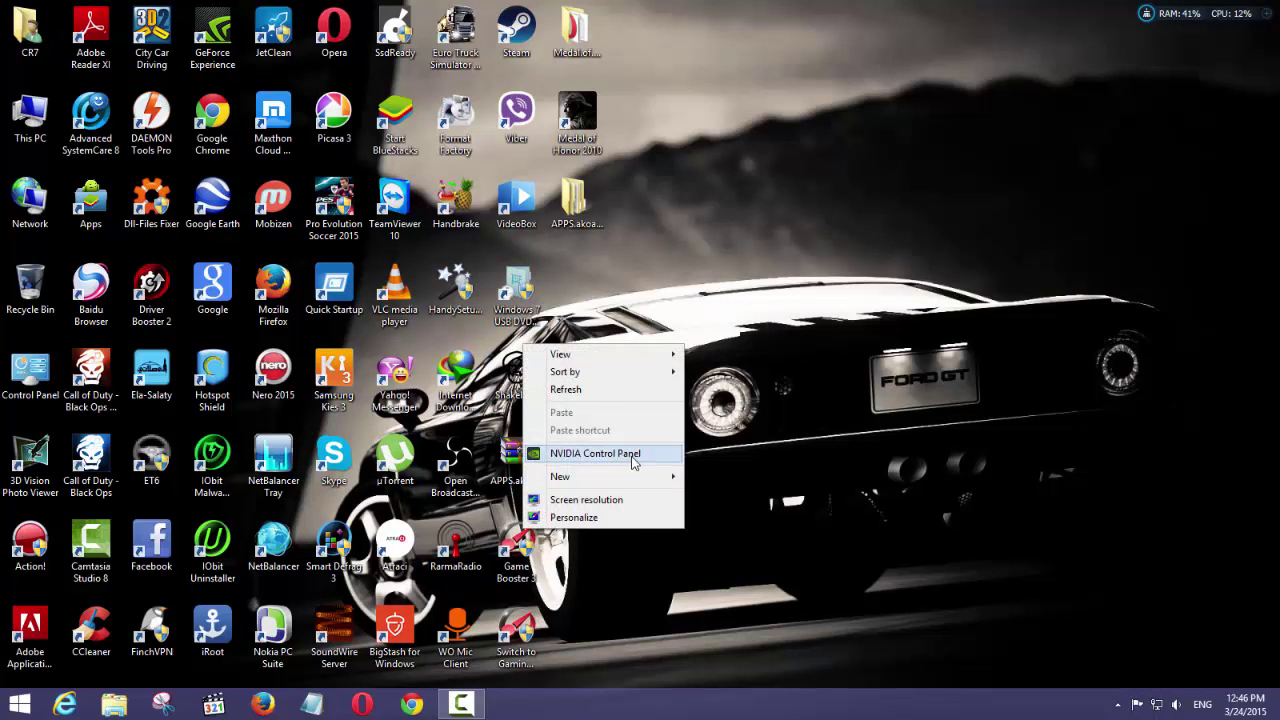
pyautogui.click(632, 456)
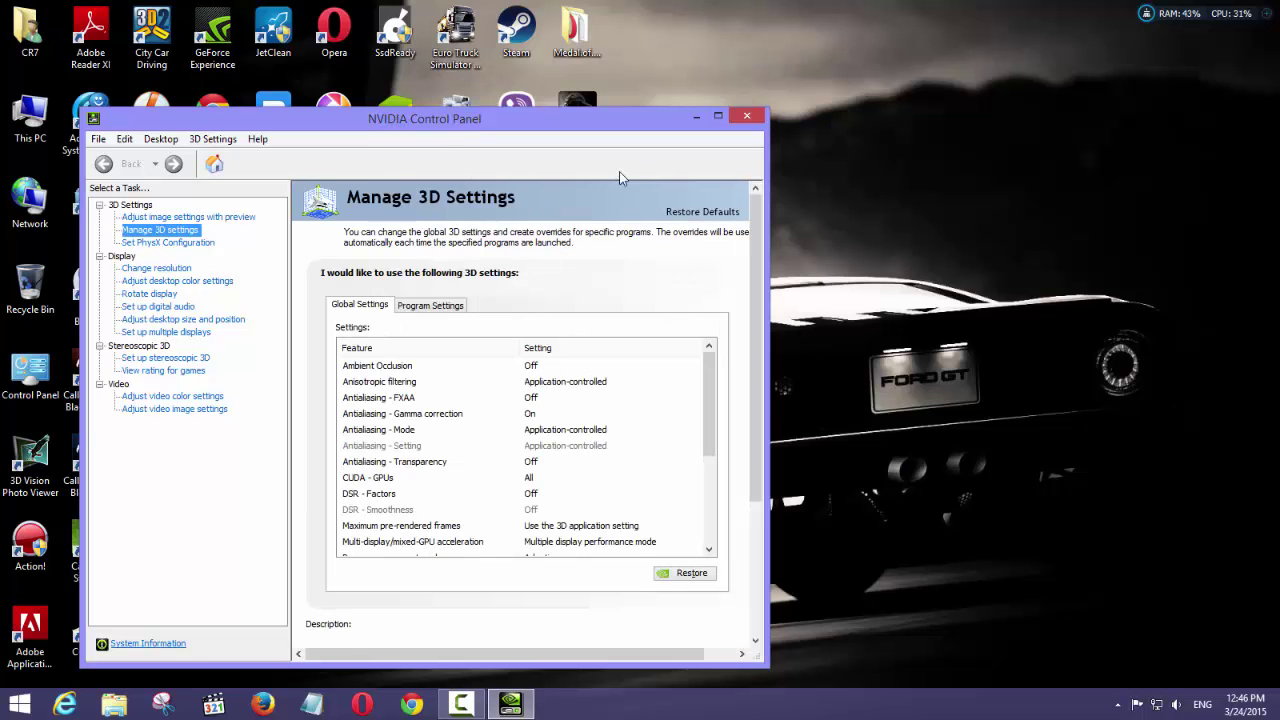
pyautogui.moveTo(413, 122); pyautogui.dragTo(539, 88)
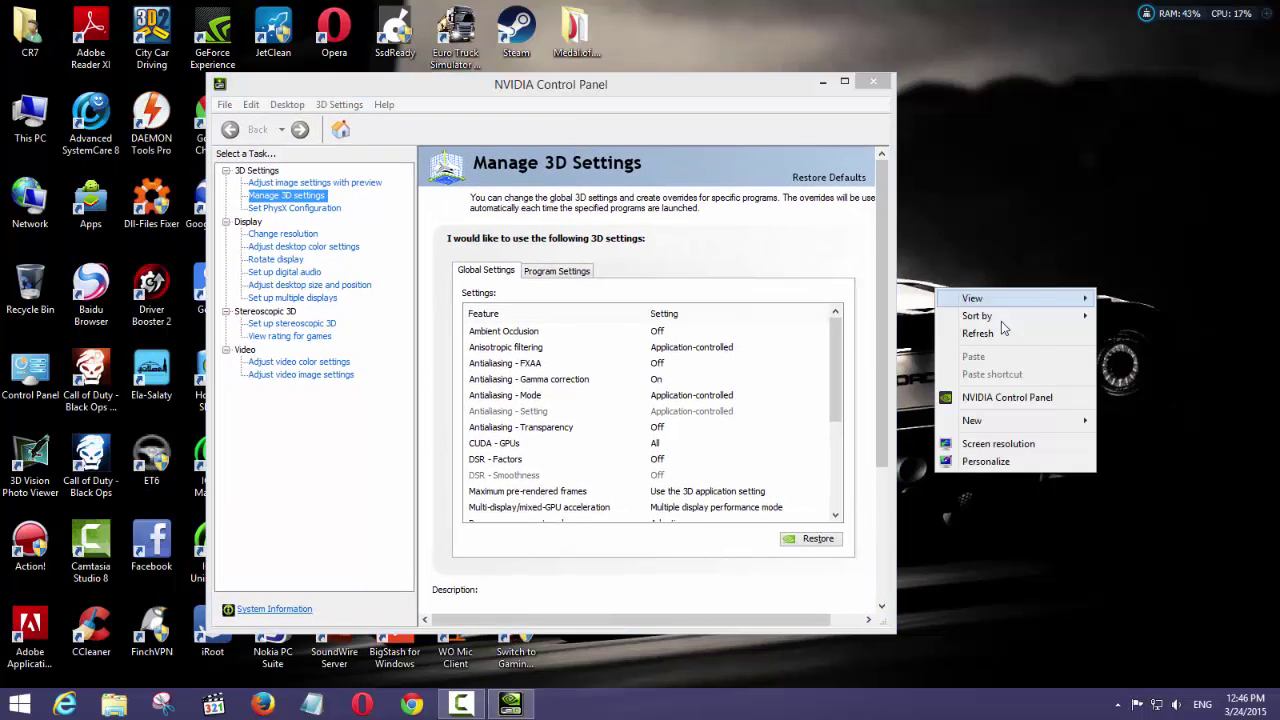
pyautogui.rightClick(936, 290)
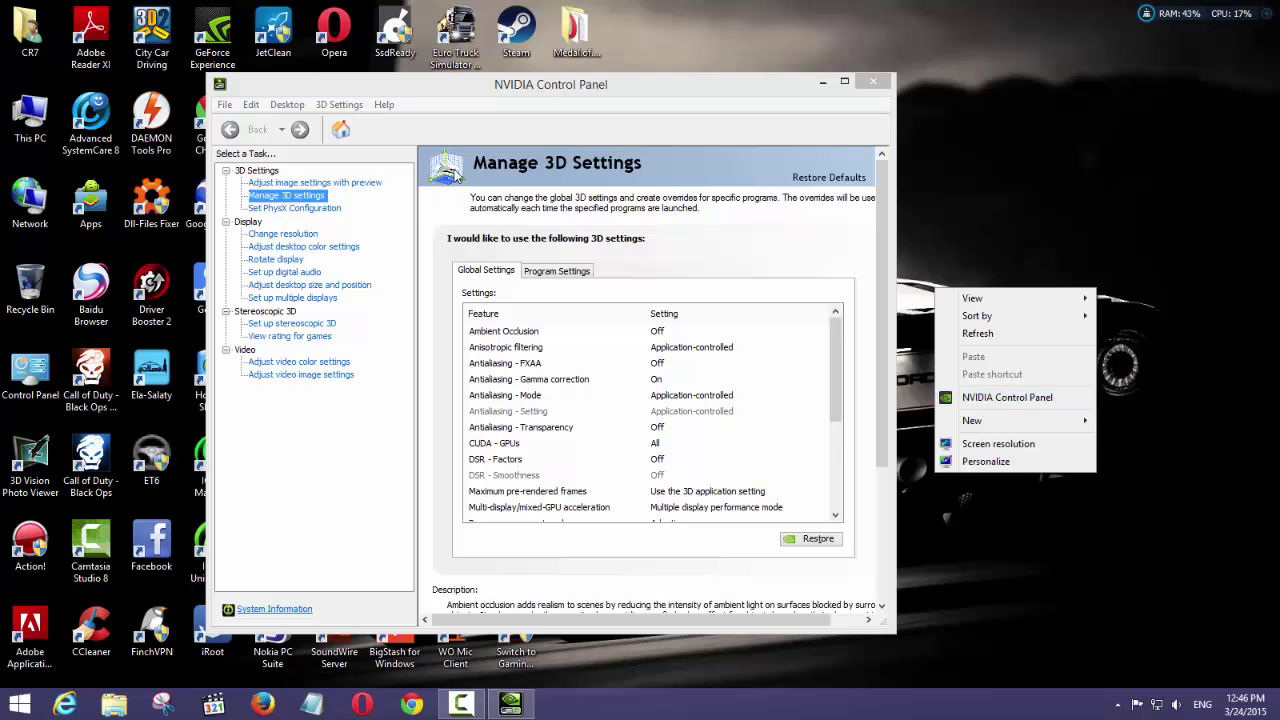
pyautogui.click(1030, 399)
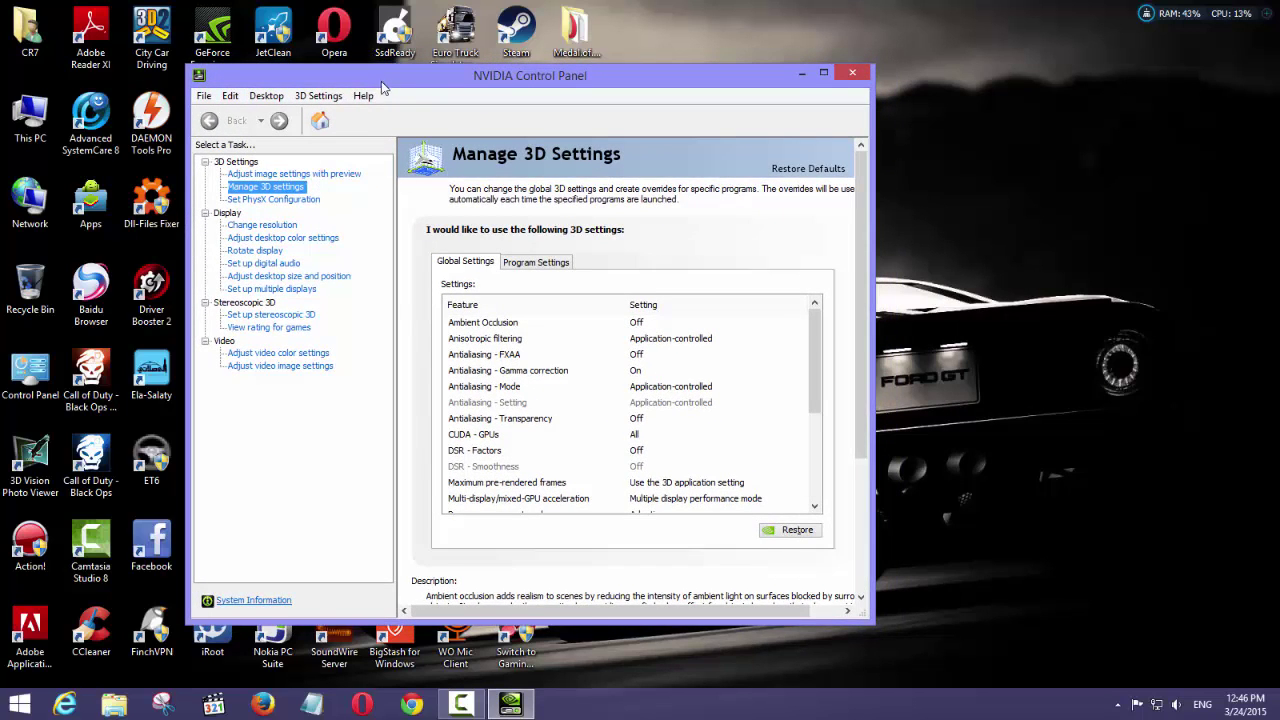
pyautogui.moveTo(381, 83); pyautogui.dragTo(396, 96)
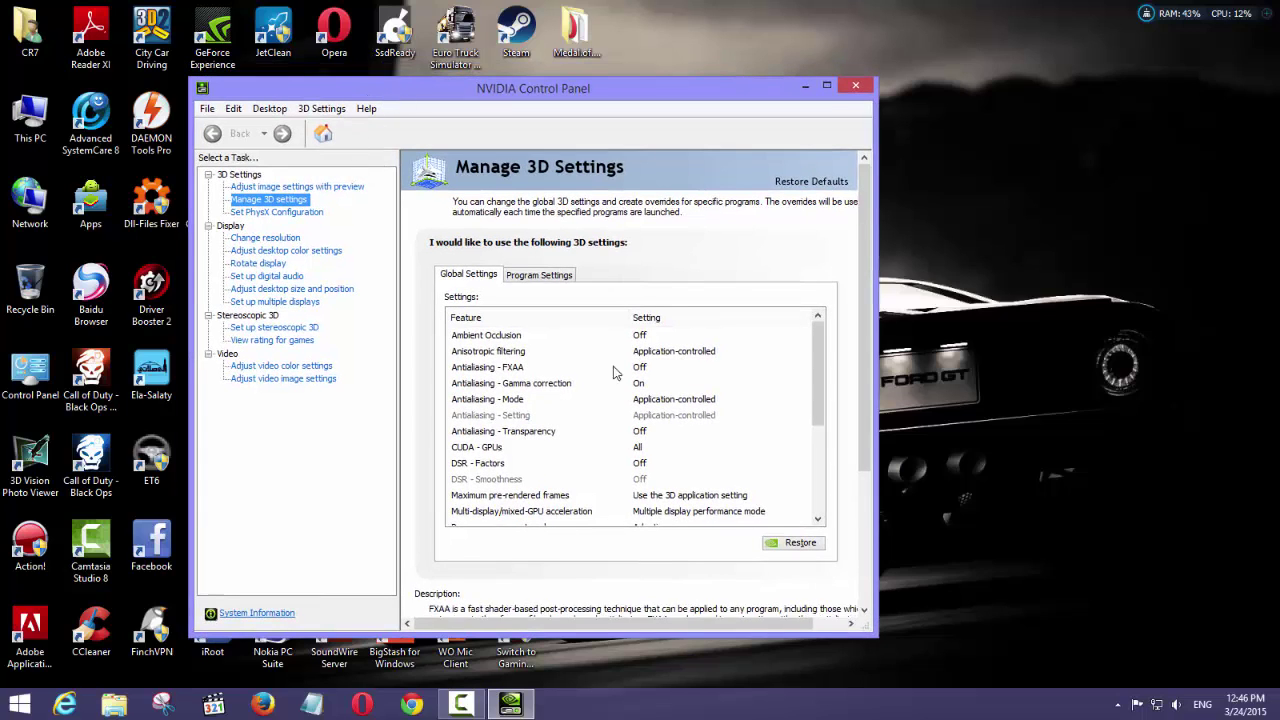
pyautogui.moveTo(820, 345)
pyautogui.mouseDown()
pyautogui.moveTo(830, 473)
pyautogui.moveTo(831, 334)
pyautogui.moveTo(826, 447)
pyautogui.moveTo(826, 355)
pyautogui.mouseUp()
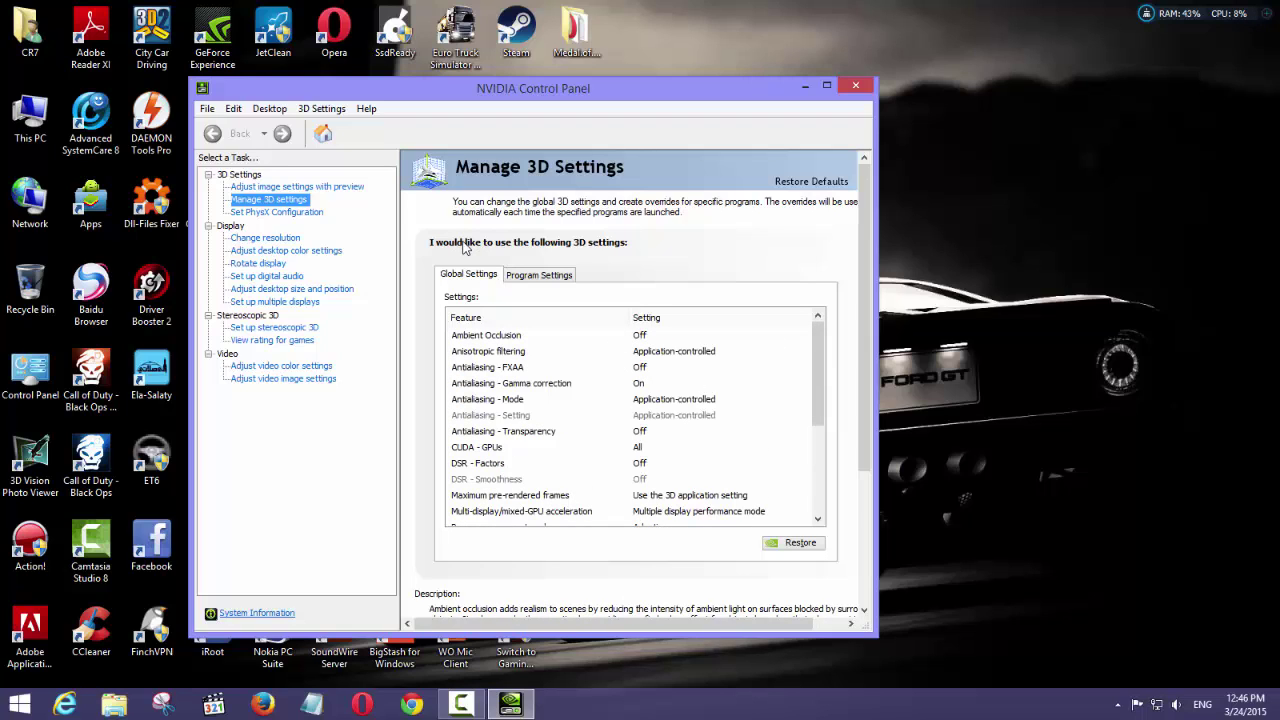
# In the image settings with preview, choose to use my preference and set its emphasis fully to Quality.
pyautogui.click(310, 212)
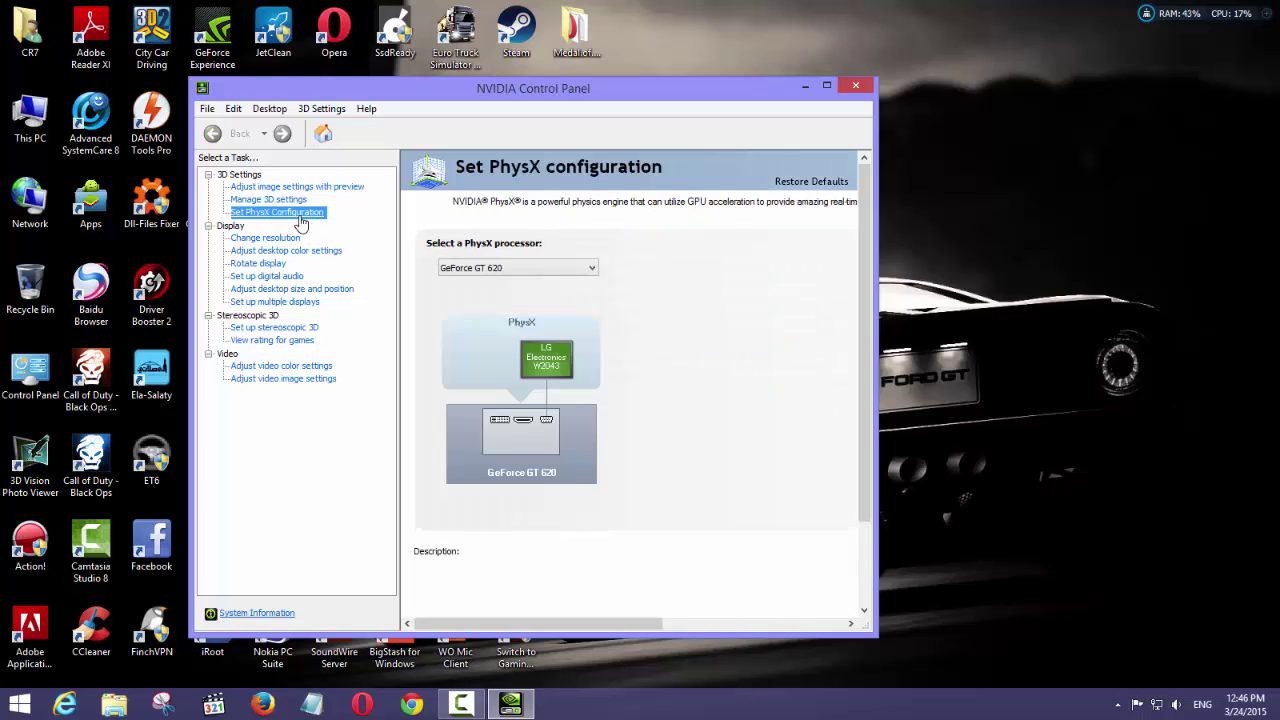
pyautogui.click(300, 187)
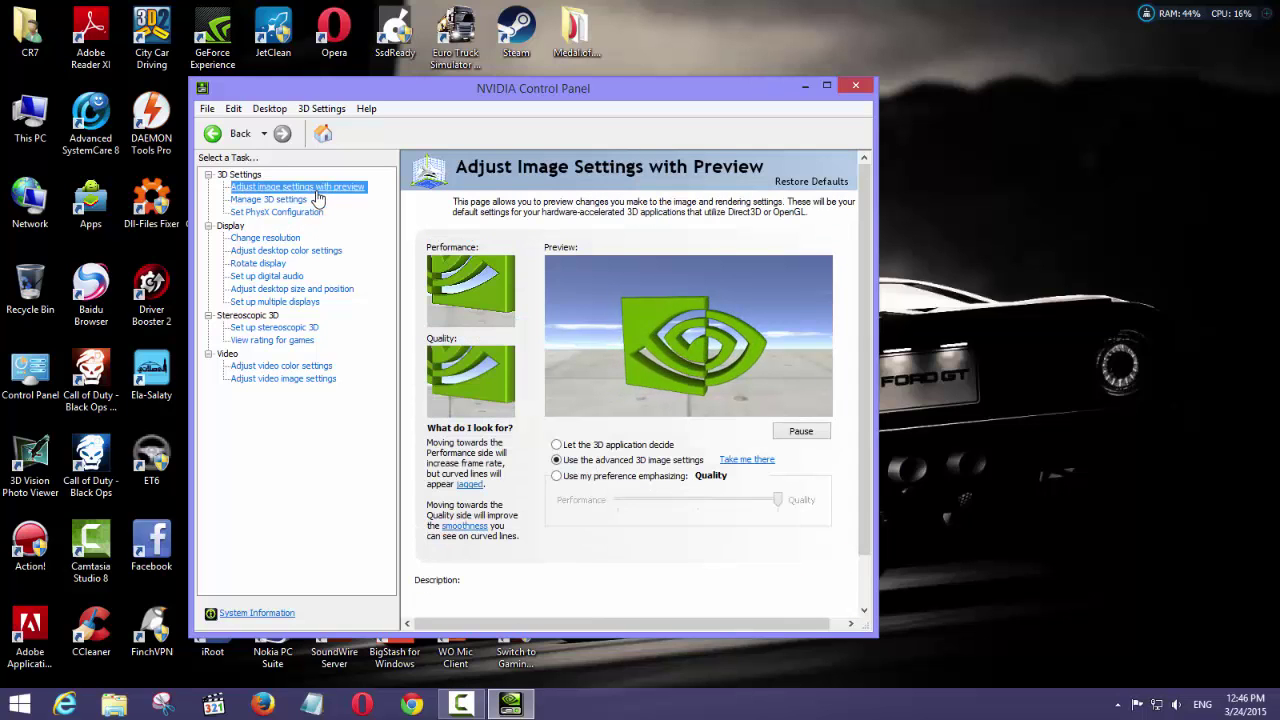
pyautogui.click(630, 480)
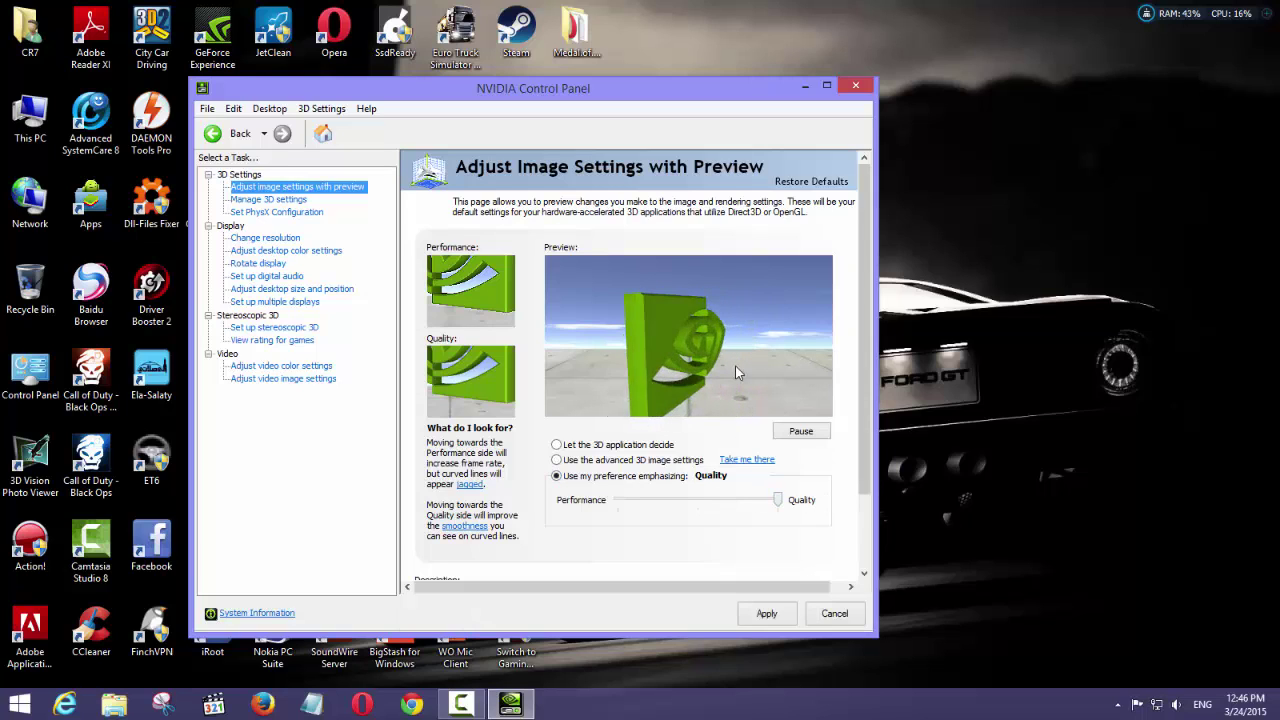
pyautogui.click(736, 505)
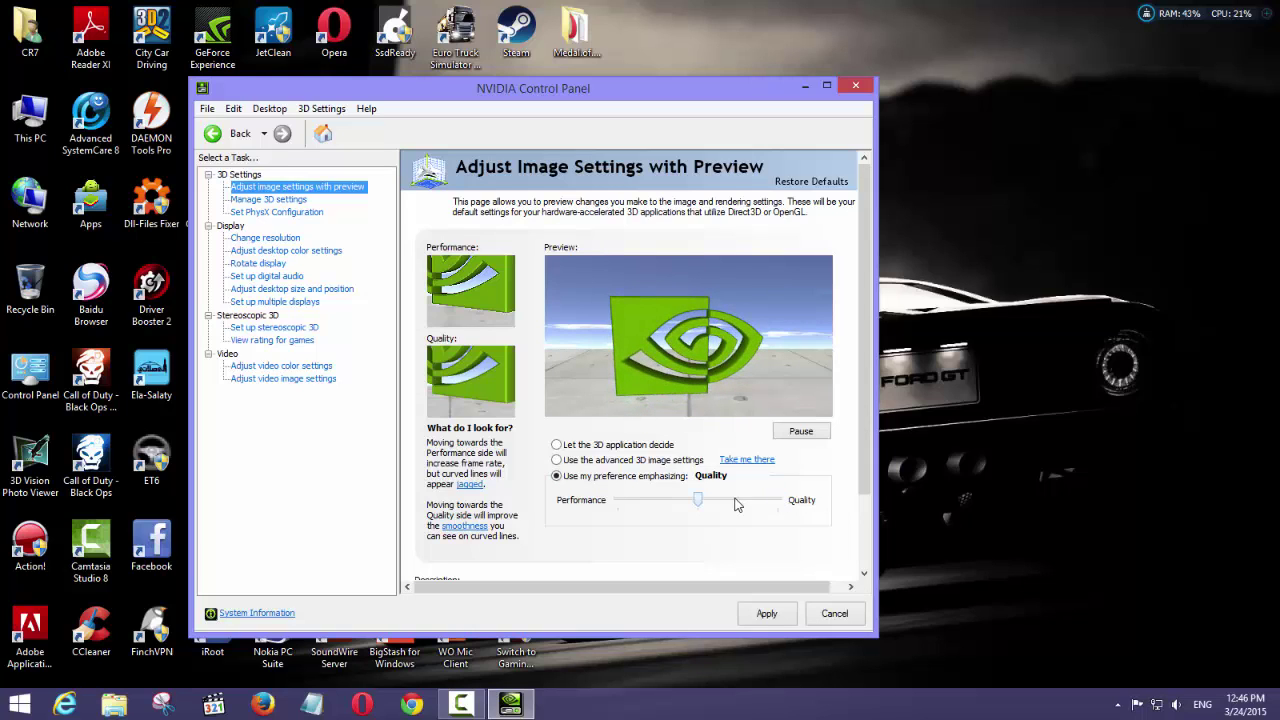
pyautogui.click(737, 505)
pyautogui.click(765, 500)
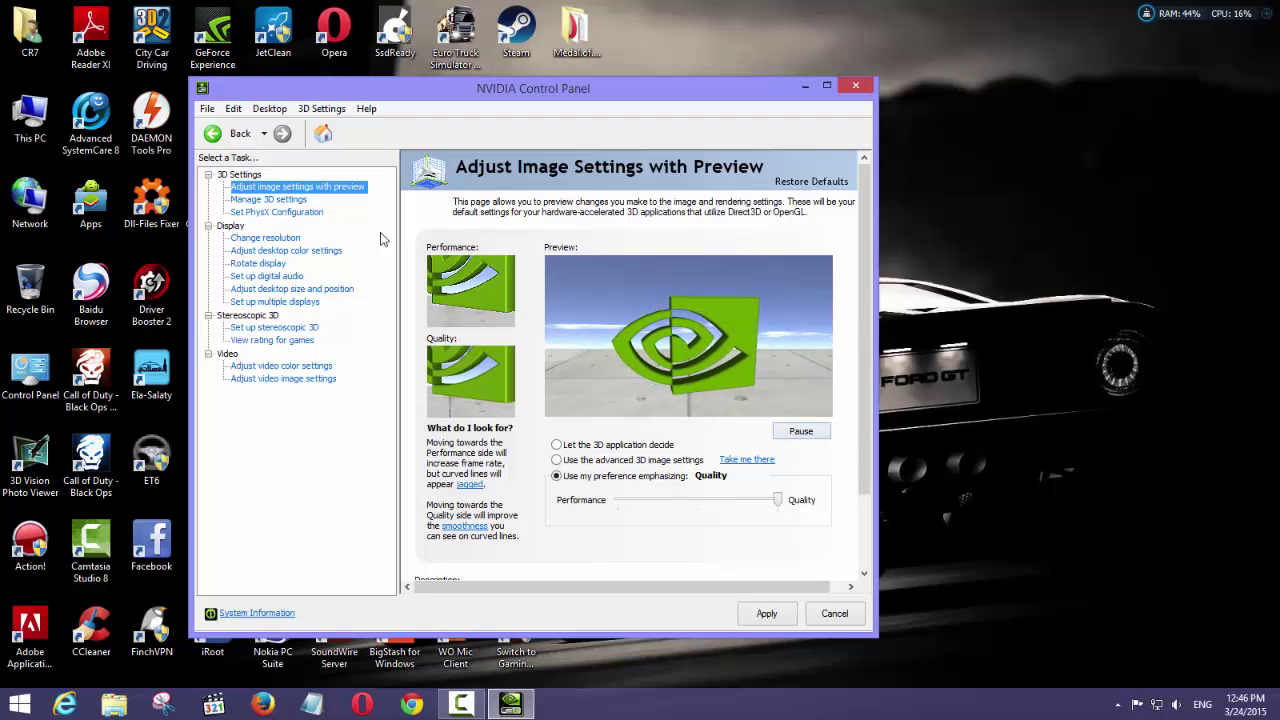
# View the global 3D settings, try to switch to the PhysX configuration and dismiss the resulting dialog.
pyautogui.click(289, 201)
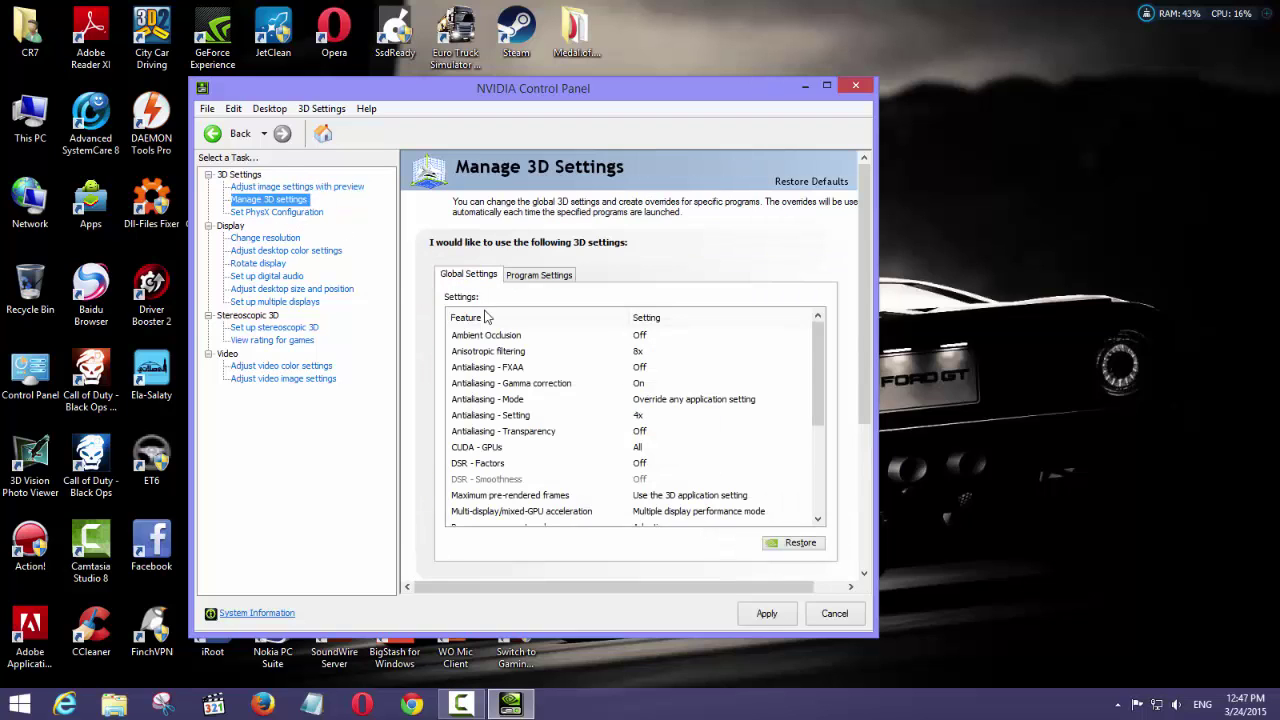
pyautogui.click(290, 212)
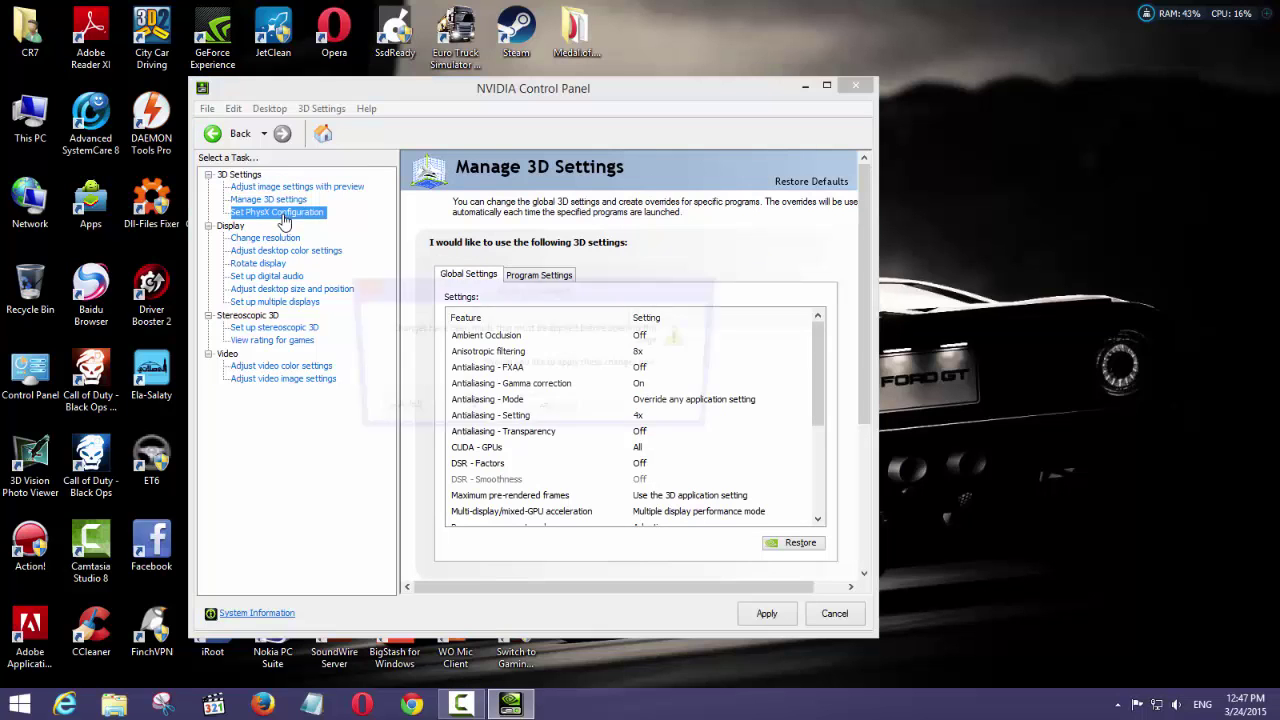
pyautogui.click(360, 287)
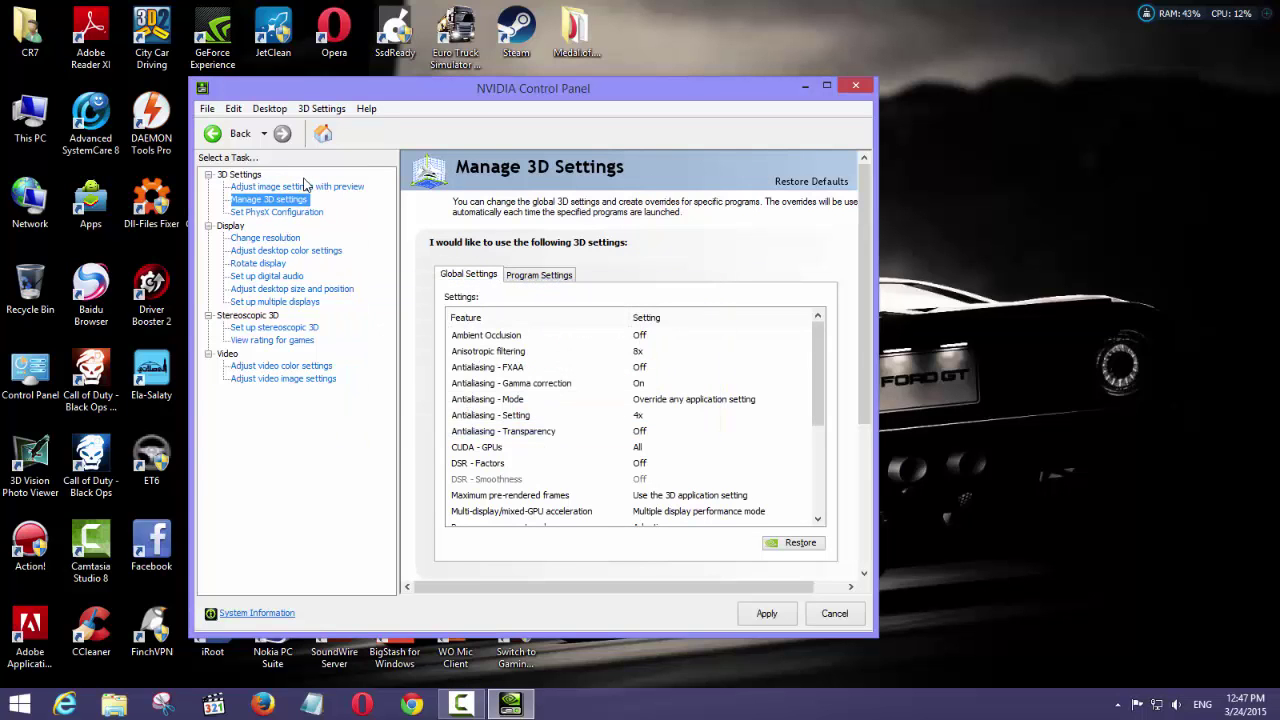
# Return to the image settings with preview, cancel the pending changes and close the NVIDIA Control Panel.
pyautogui.click(300, 186)
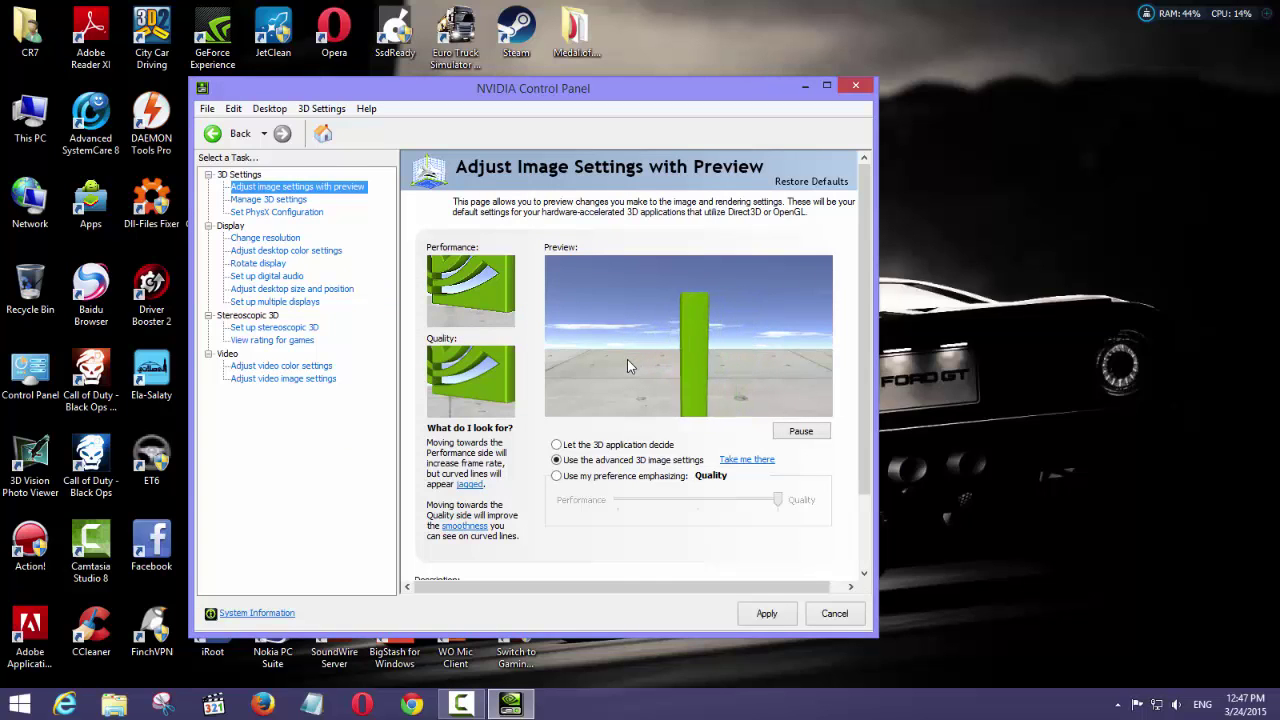
pyautogui.click(831, 616)
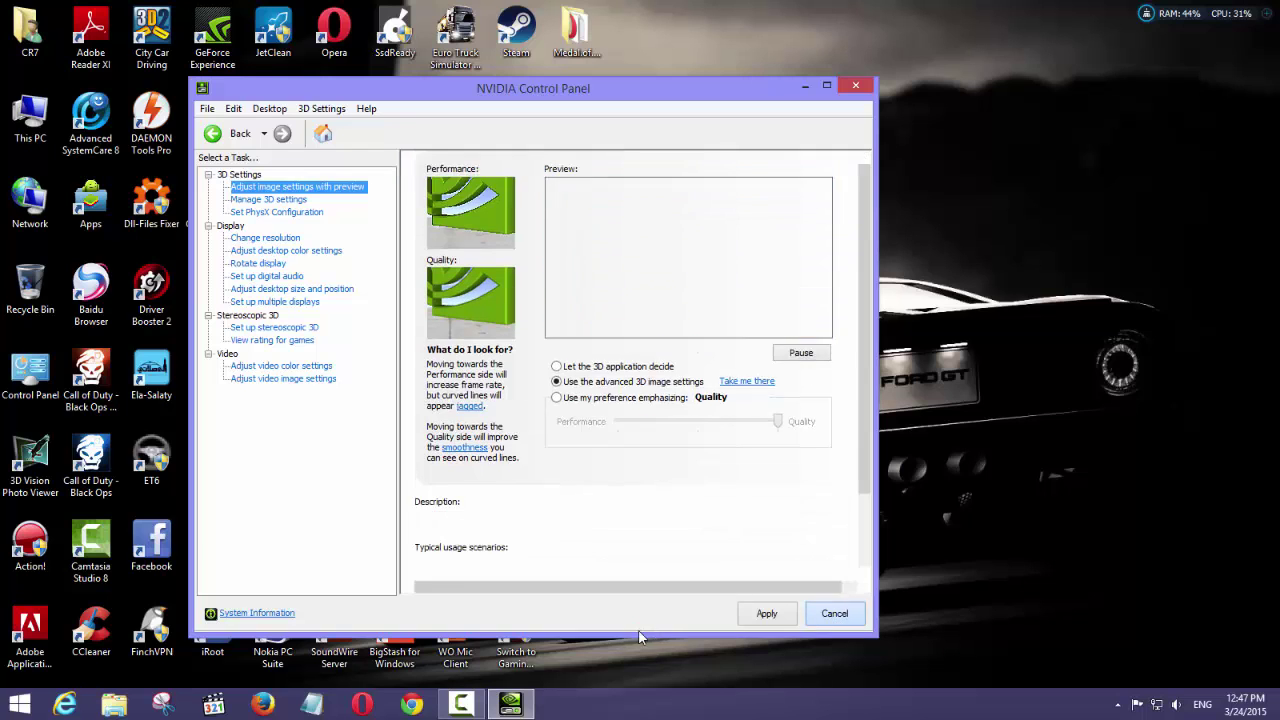
pyautogui.click(855, 85)
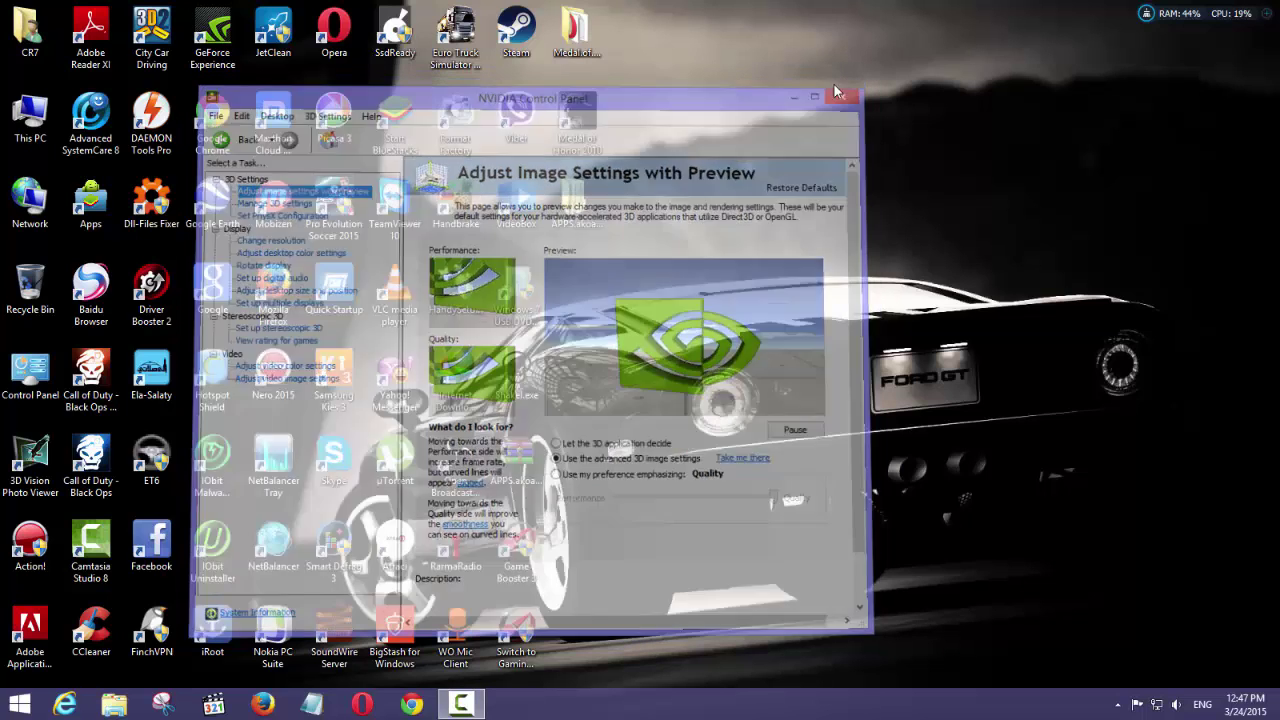
pyautogui.rightClick(549, 241)
pyautogui.click(625, 287)
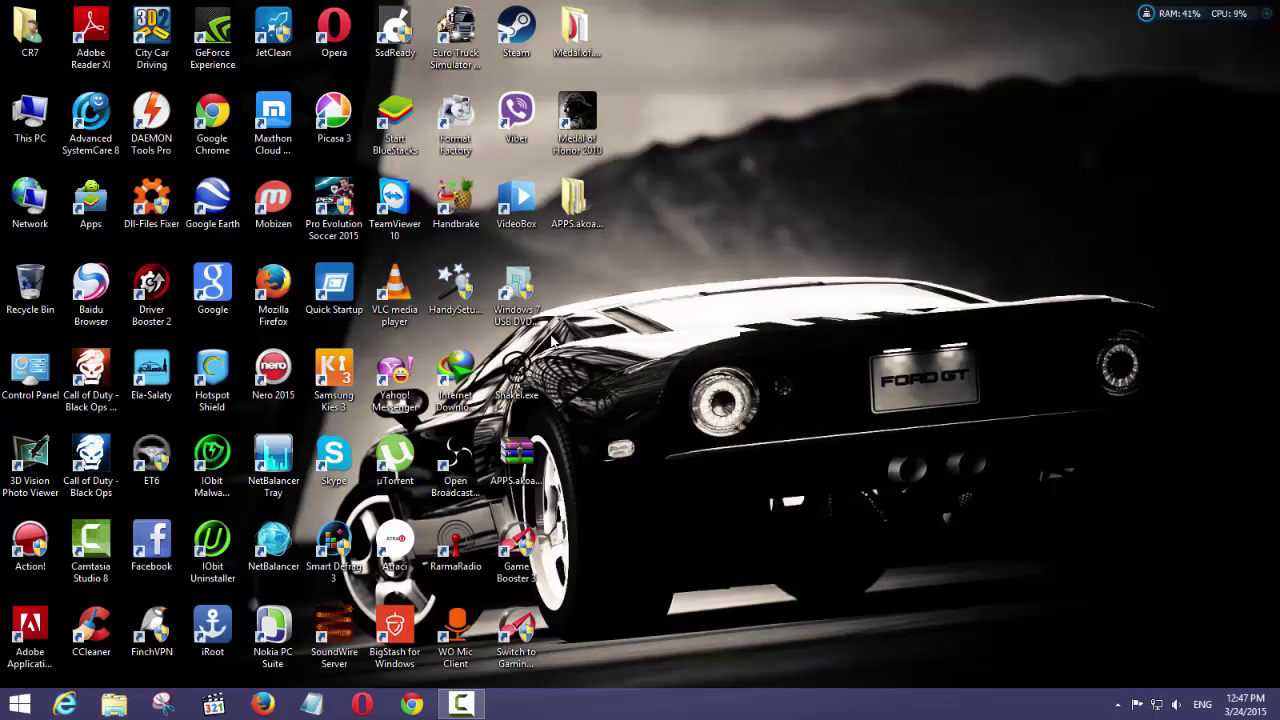
pyautogui.click(460, 704)
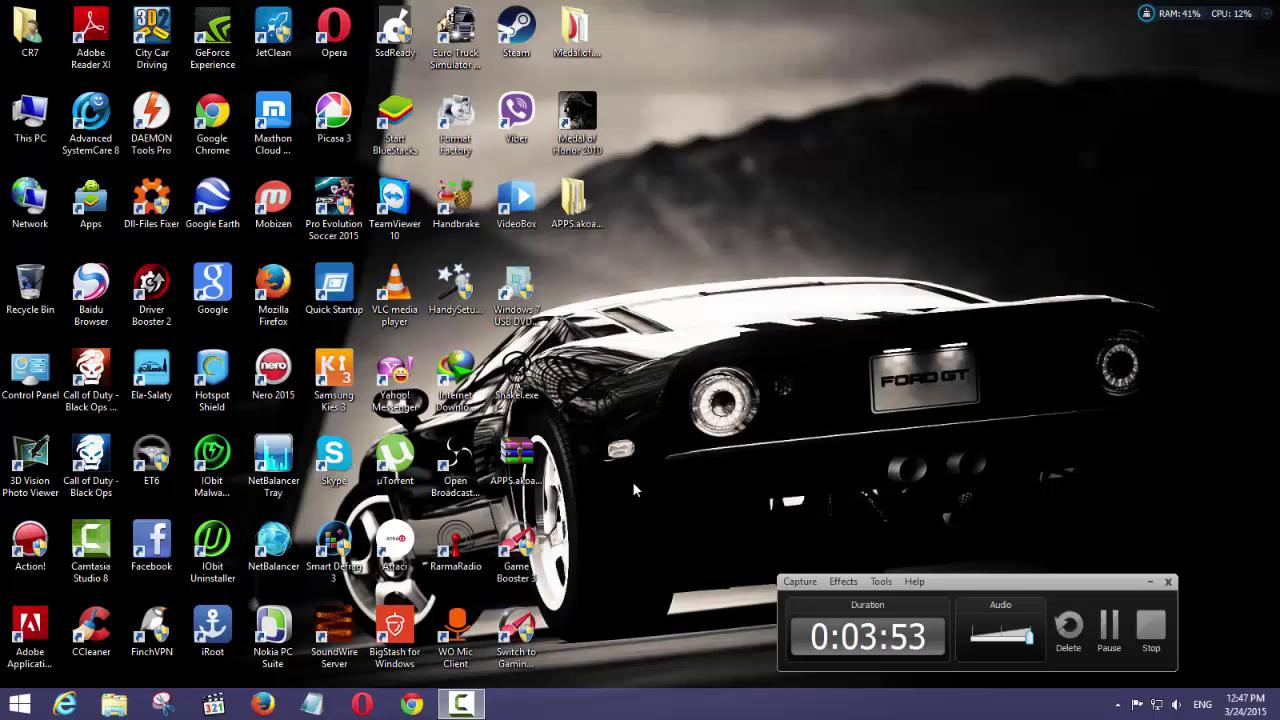